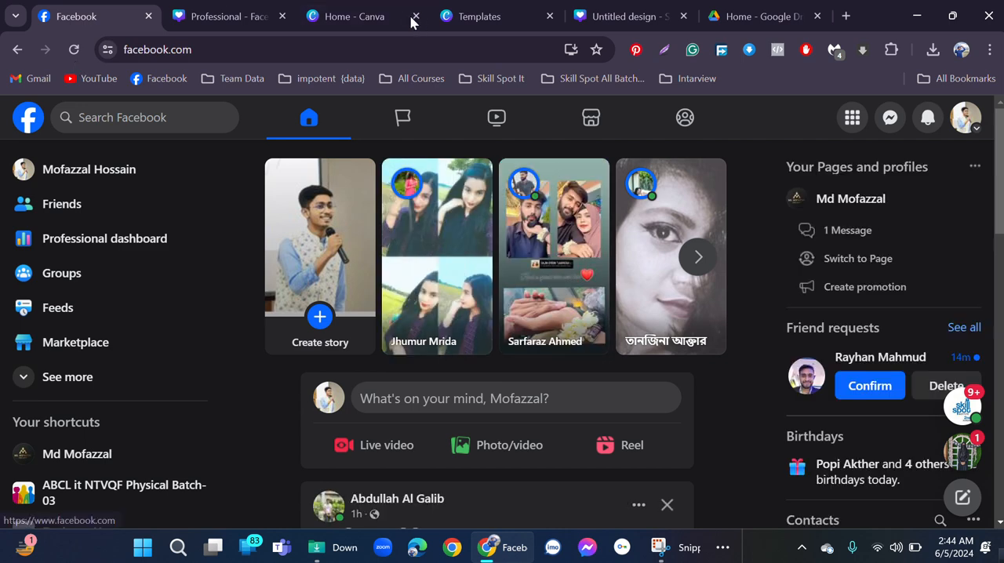
Switch to Canva, look up social media templates, and create a blank social media design.
click(326, 15)
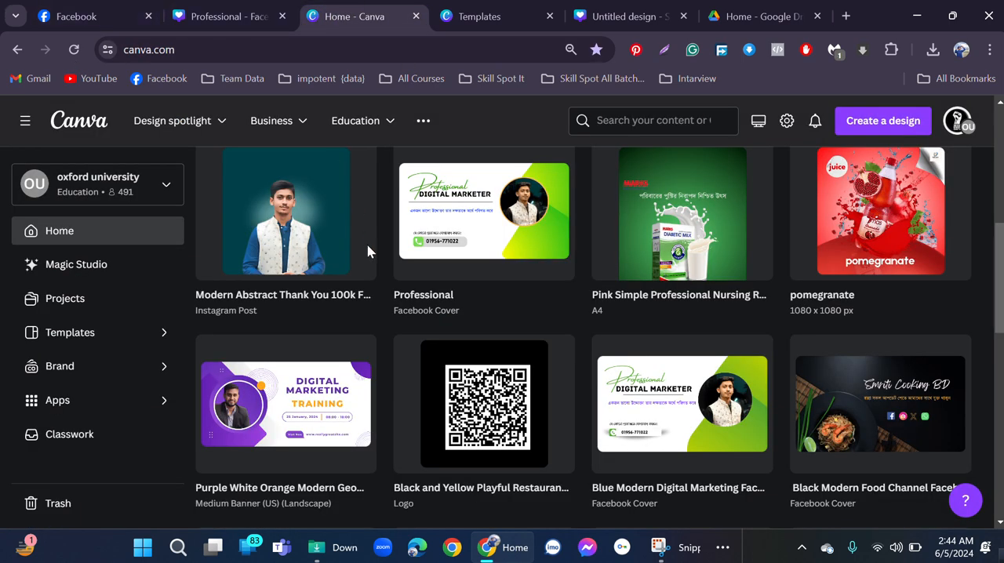
scroll(370, 252, up, 5)
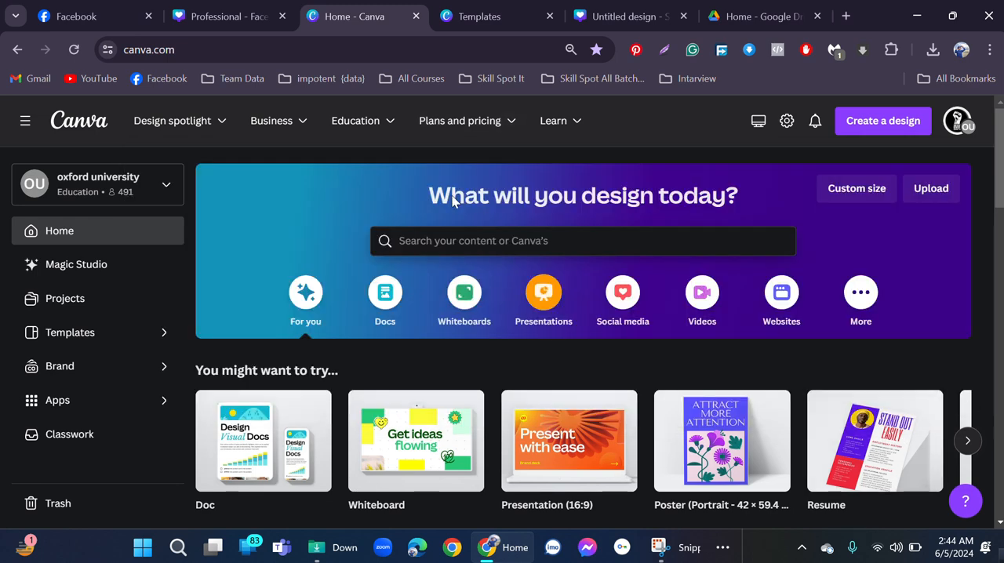
click(475, 239)
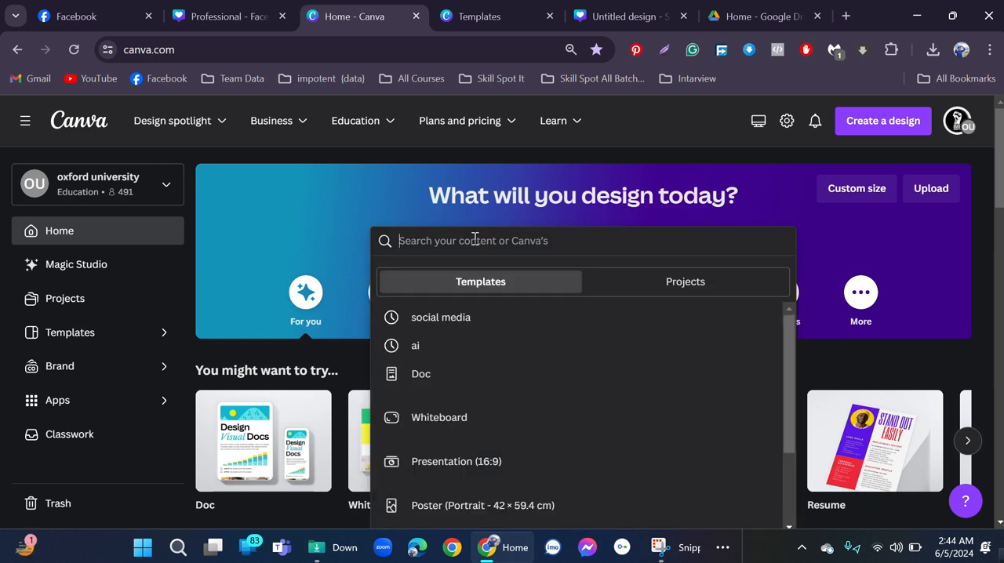
click(459, 320)
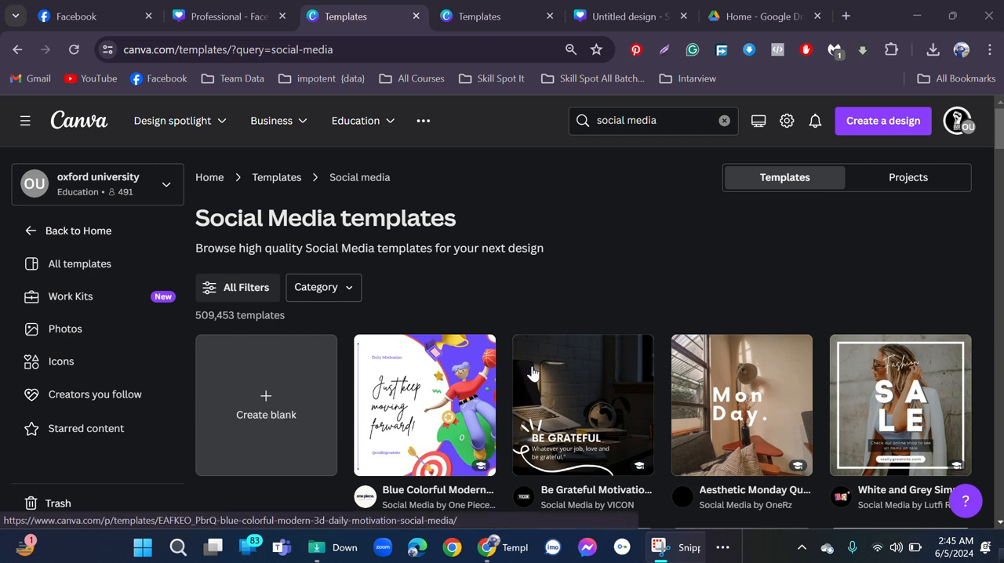
click(265, 411)
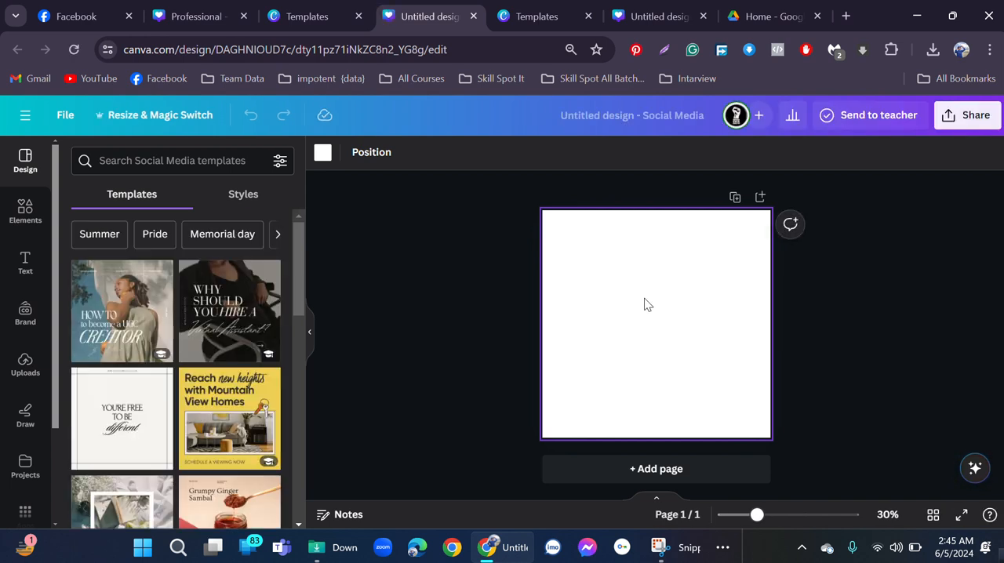
Fill the page background with the 90° linear gradient from #000000 to #3533cd.
click(322, 154)
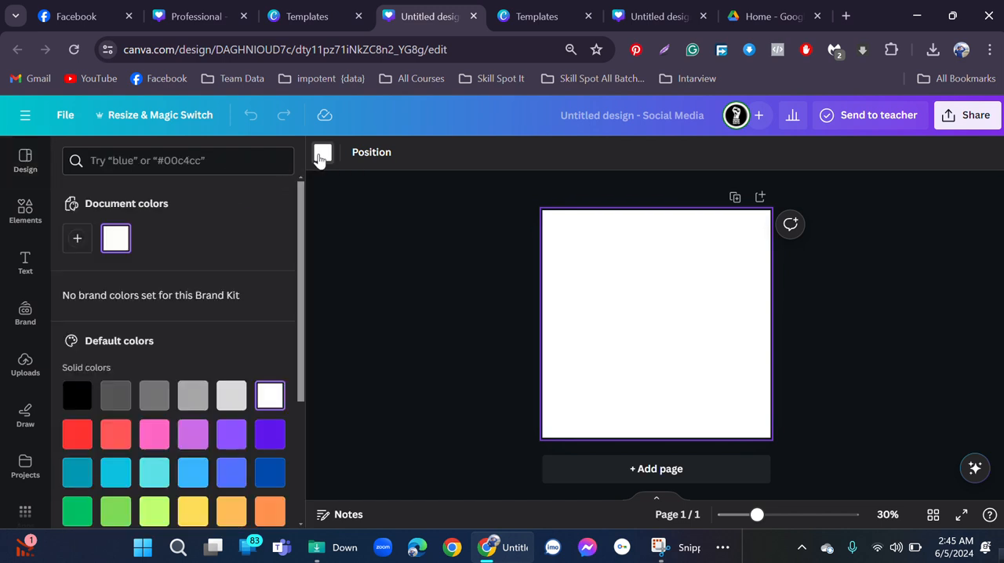
scroll(179, 297, down, 3)
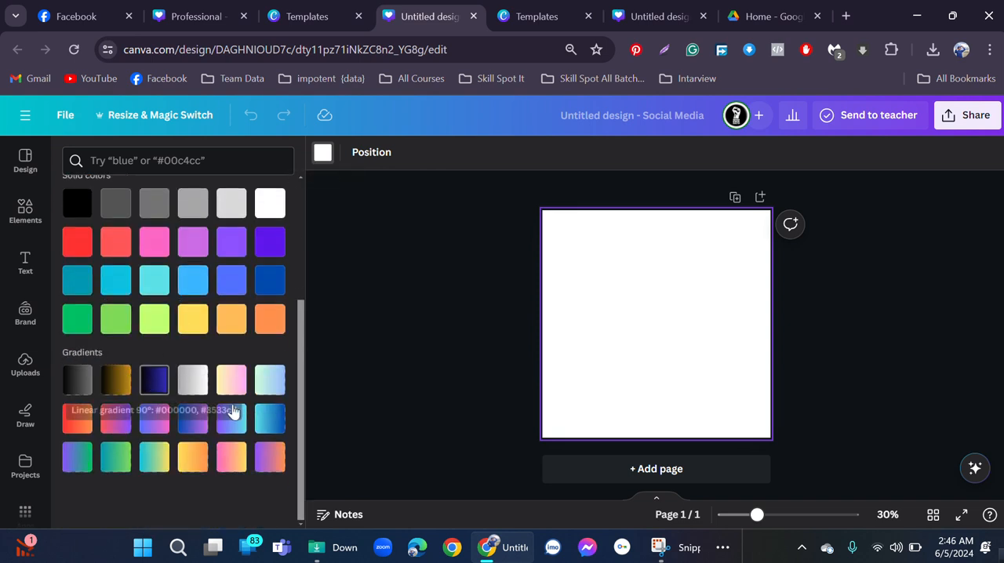
click(152, 384)
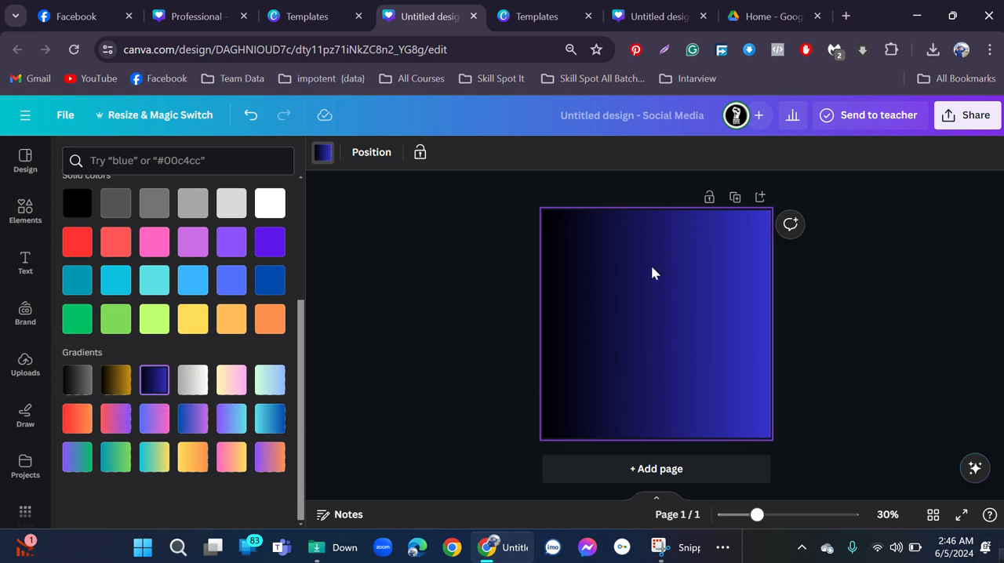
Change the background gradient's style to radial, with the black at the page's centre.
scroll(186, 253, up, 5)
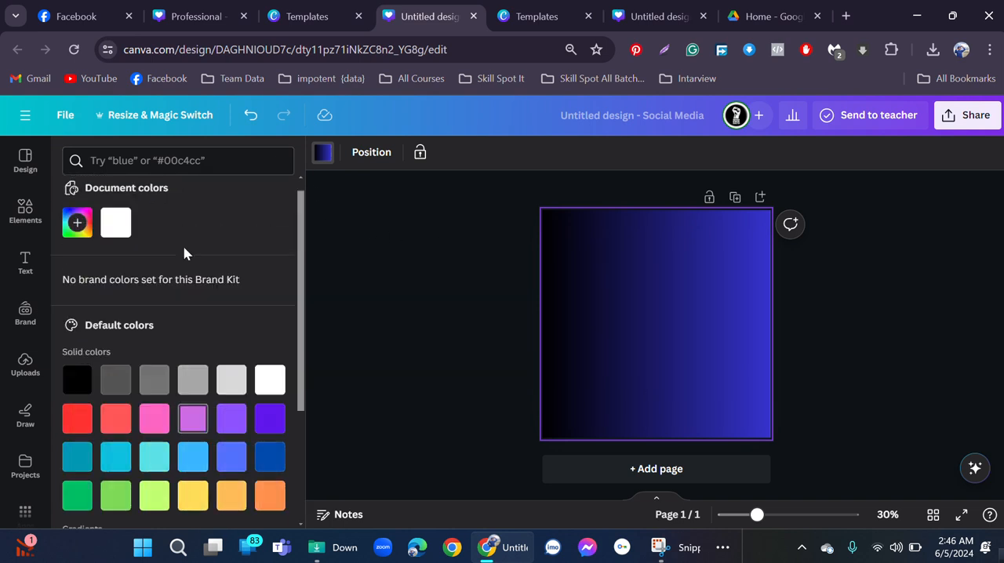
click(321, 156)
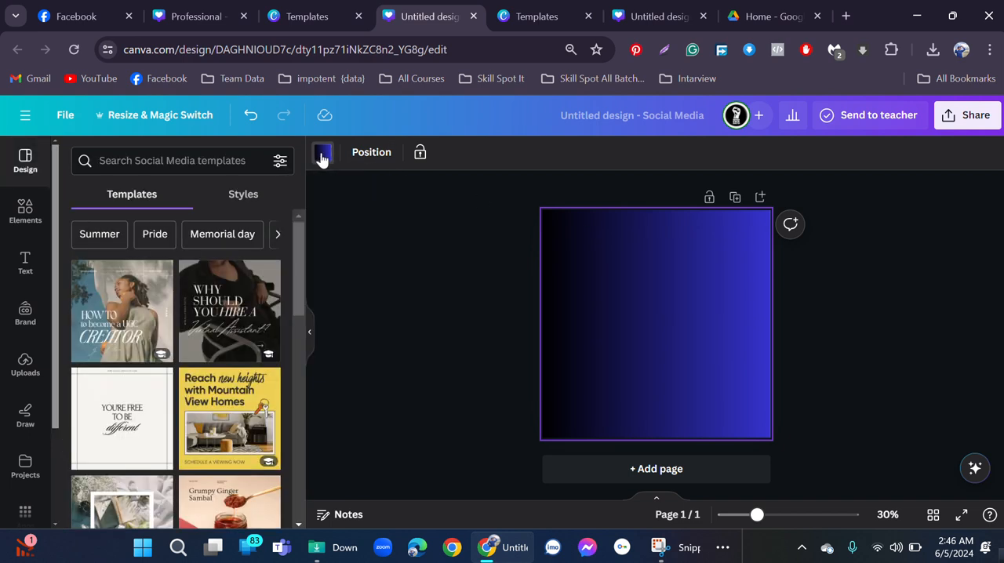
click(320, 157)
click(321, 156)
click(321, 157)
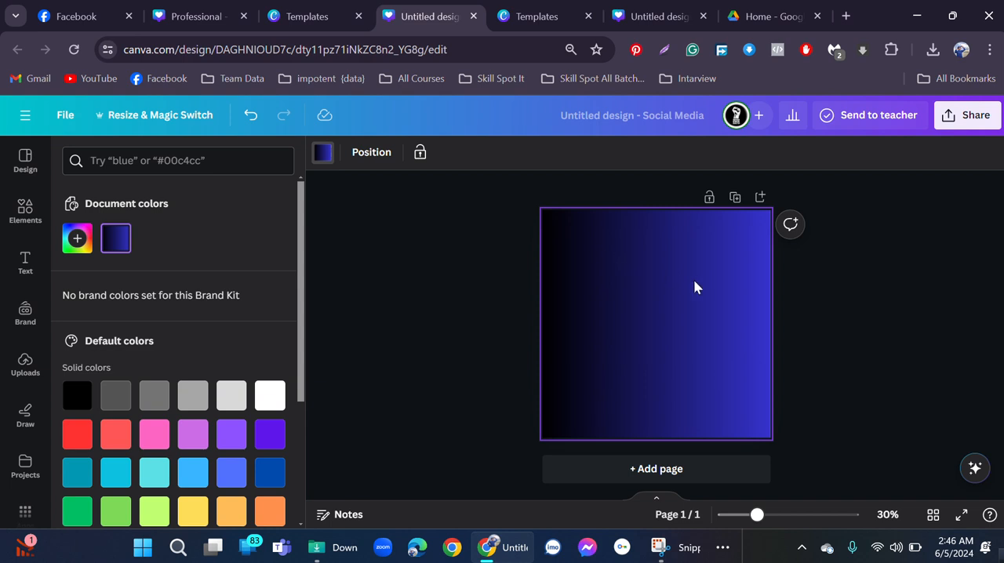
click(116, 243)
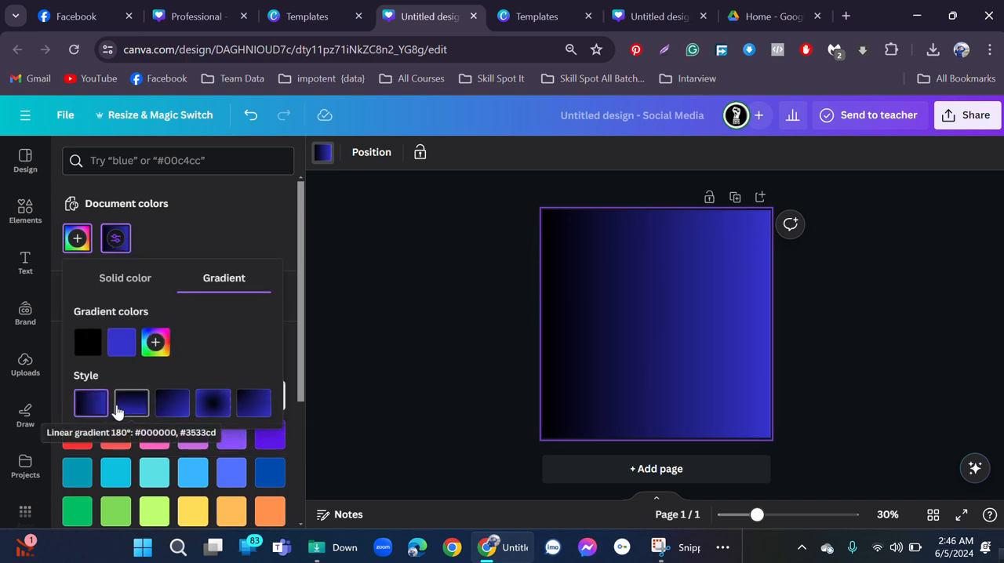
click(131, 405)
click(173, 408)
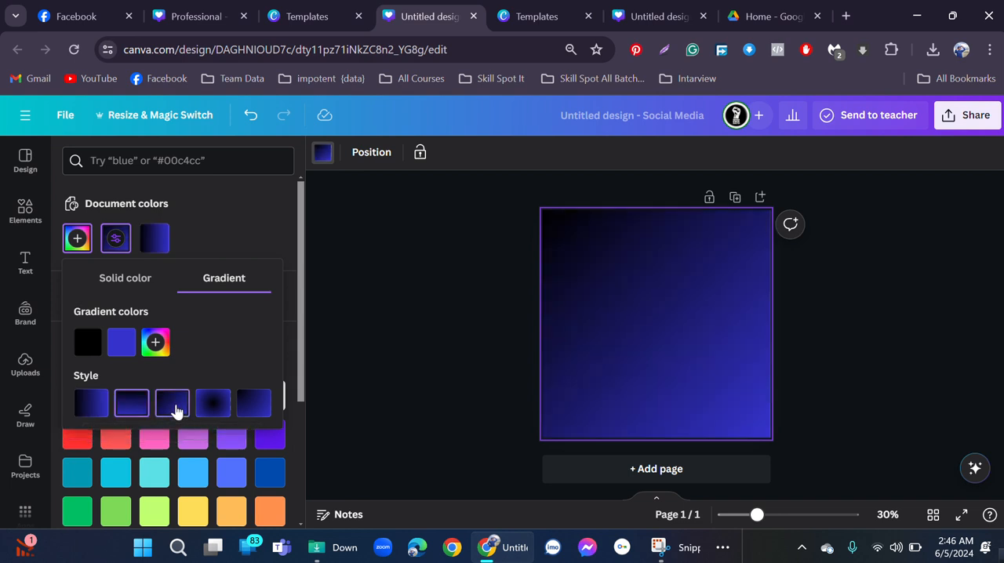
click(212, 407)
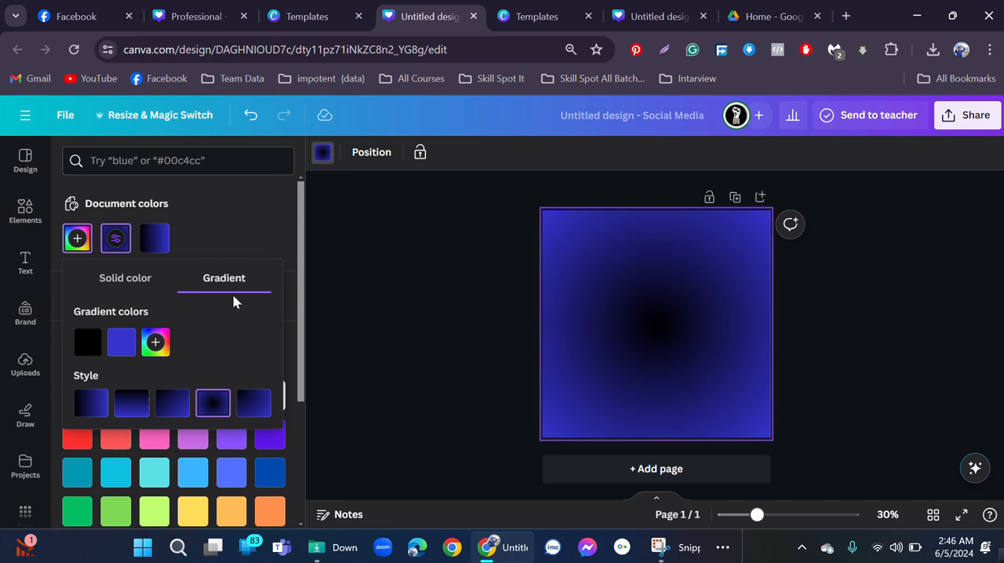
Recolour the radial background gradient with #999999 at the centre and dark teal #024764 at the edges.
click(87, 345)
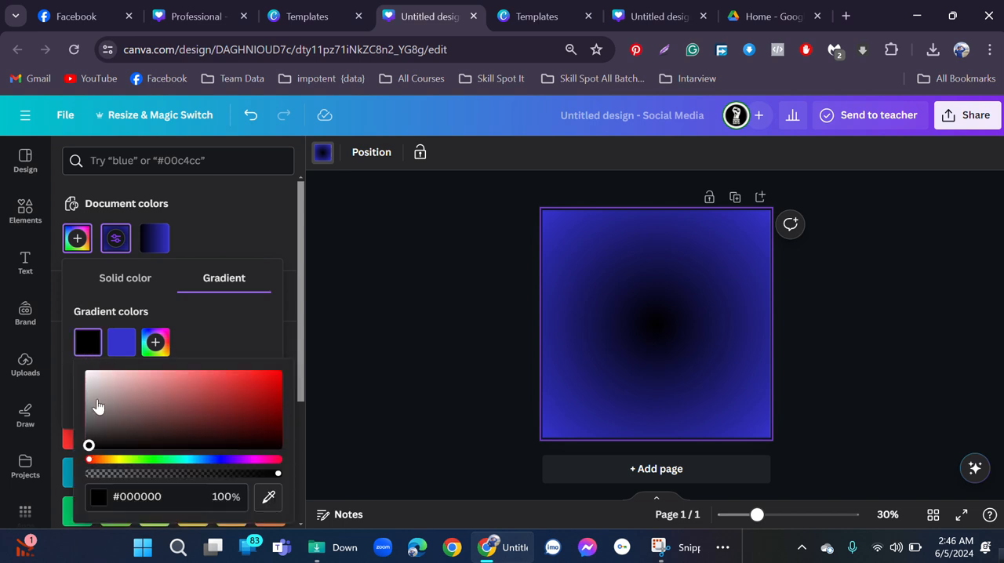
drag(89, 445, 69, 407)
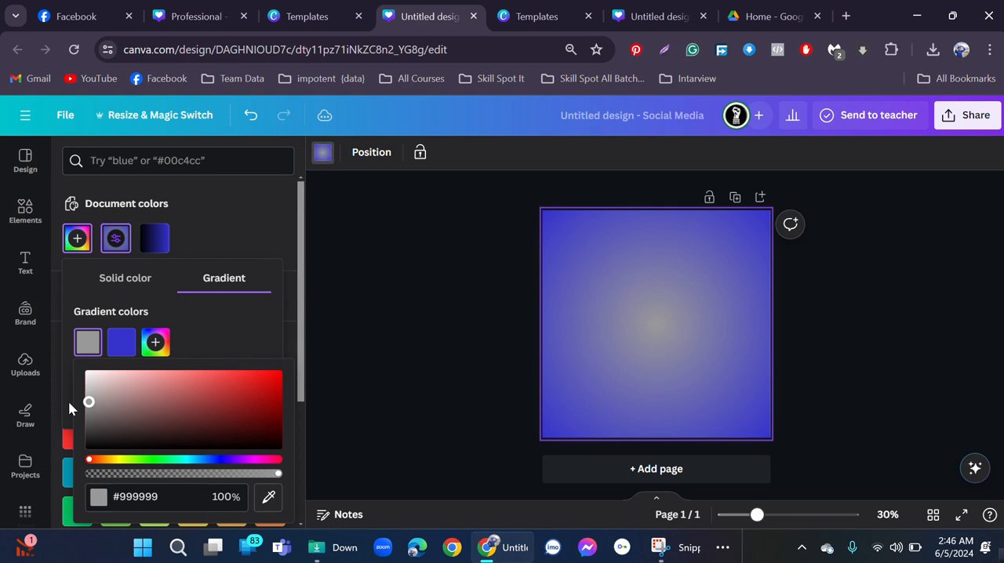
click(121, 342)
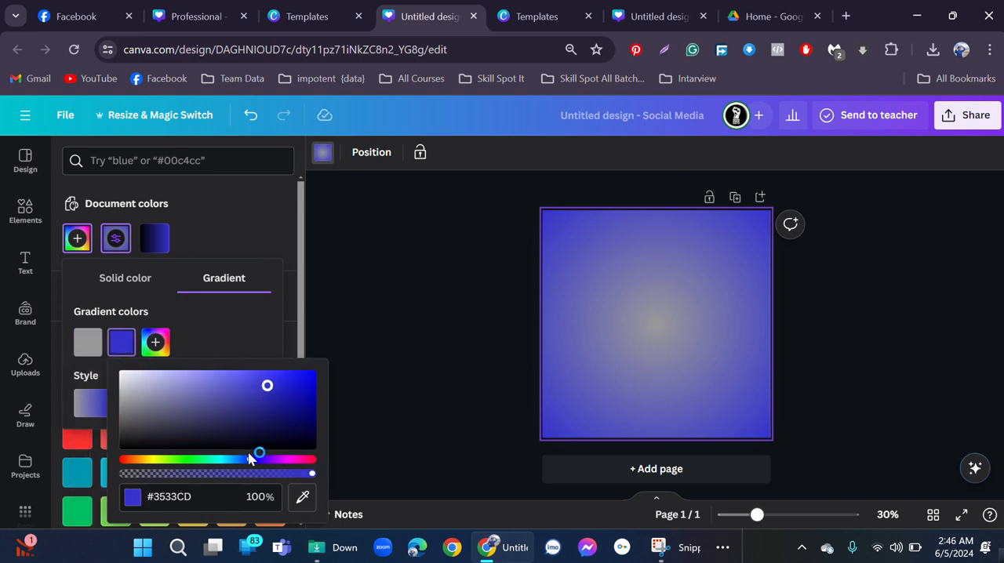
drag(249, 461, 227, 468)
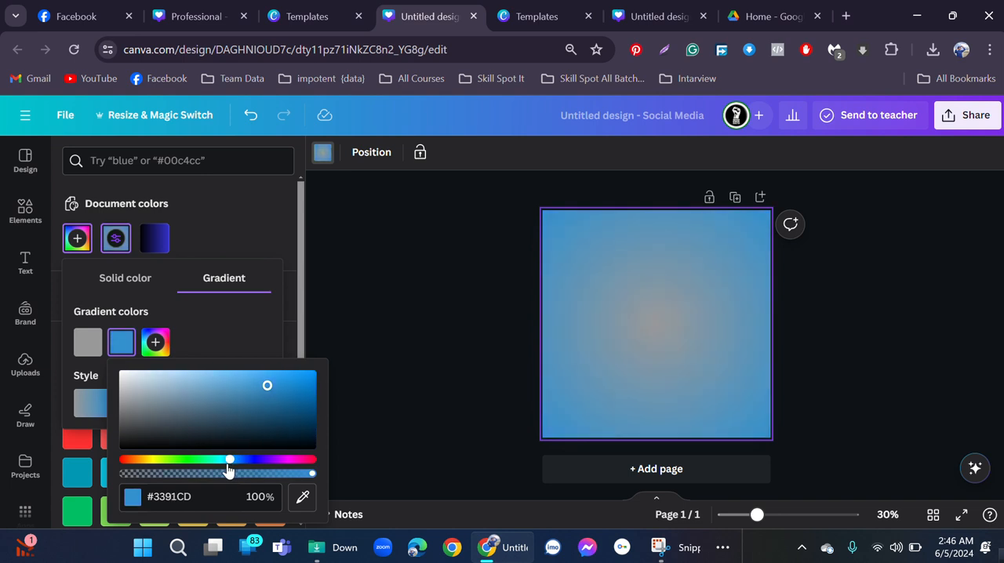
drag(269, 387, 318, 414)
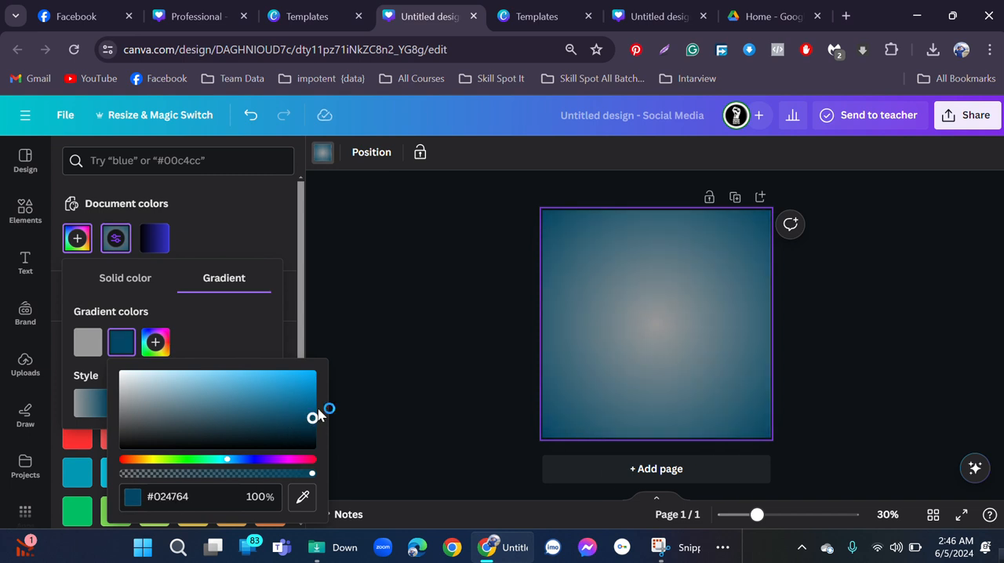
click(899, 308)
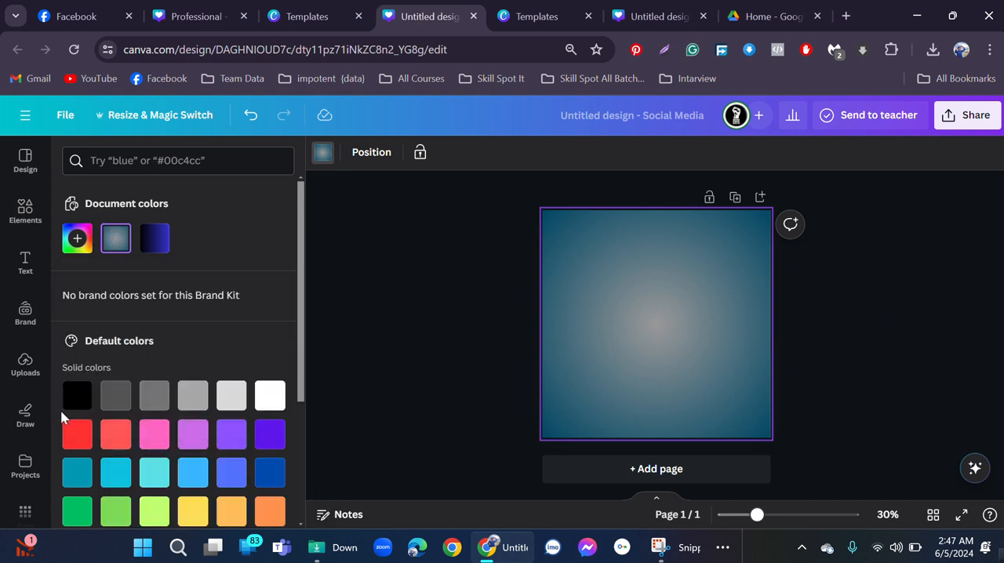
Add the uploaded outdoor photo of the man in a long white panjabi to the page.
click(25, 366)
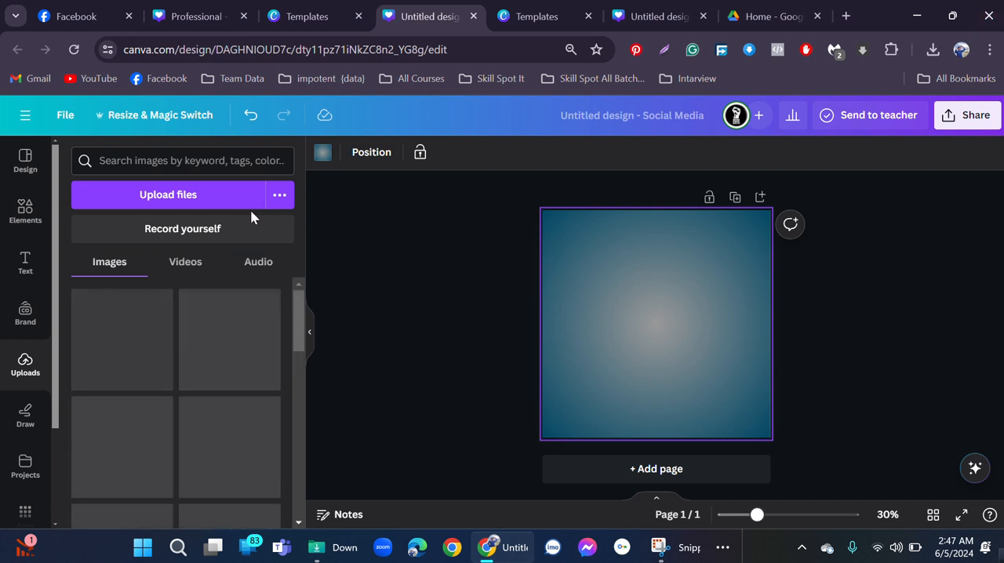
scroll(233, 353, down, 1)
scroll(232, 353, down, 5)
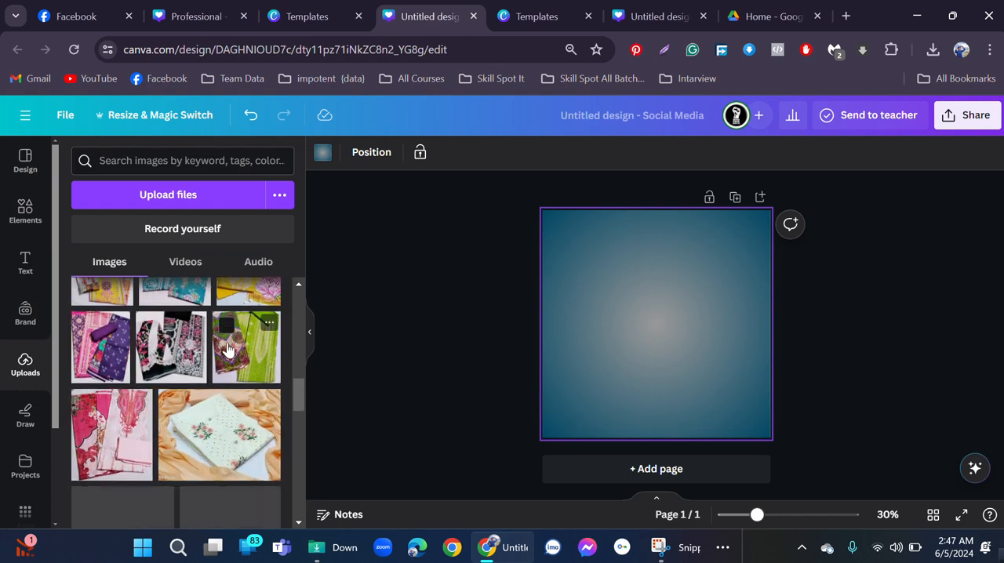
scroll(226, 355, down, 5)
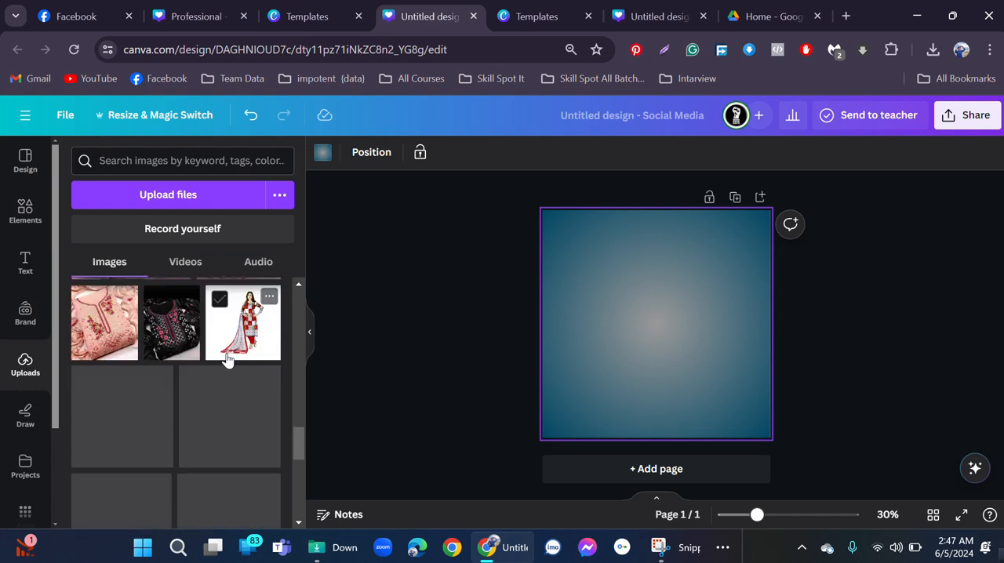
scroll(174, 368, down, 5)
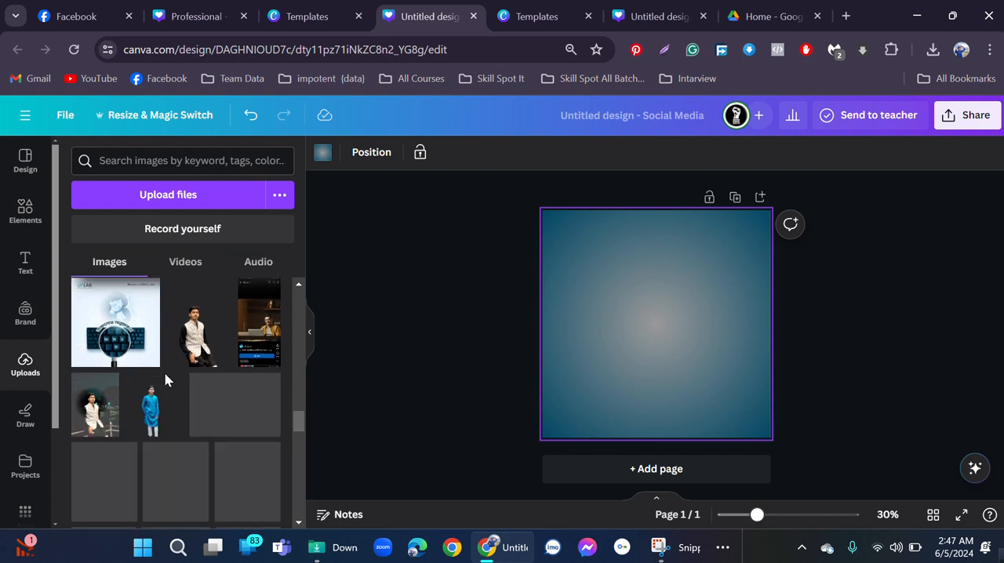
scroll(172, 377, down, 5)
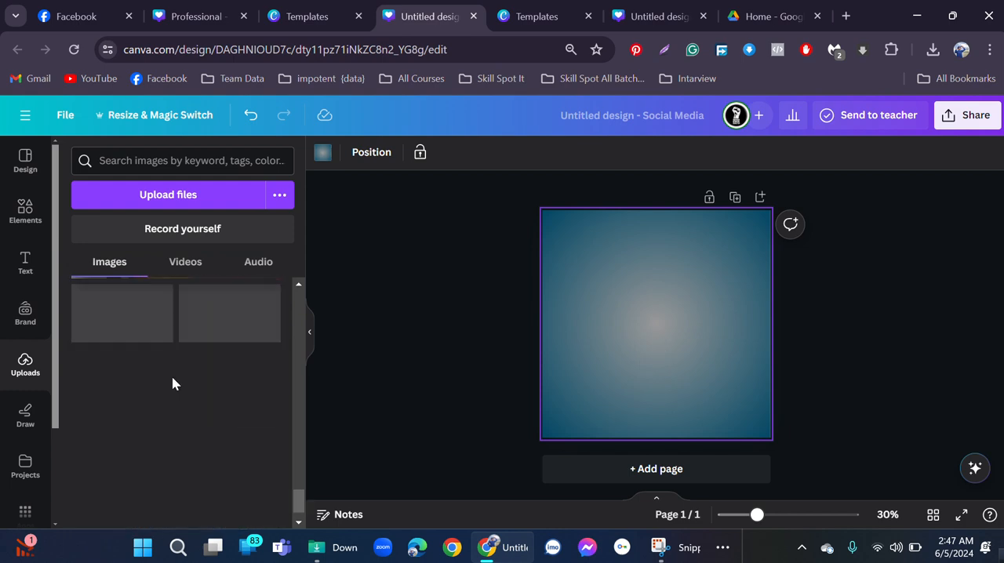
scroll(171, 377, up, 3)
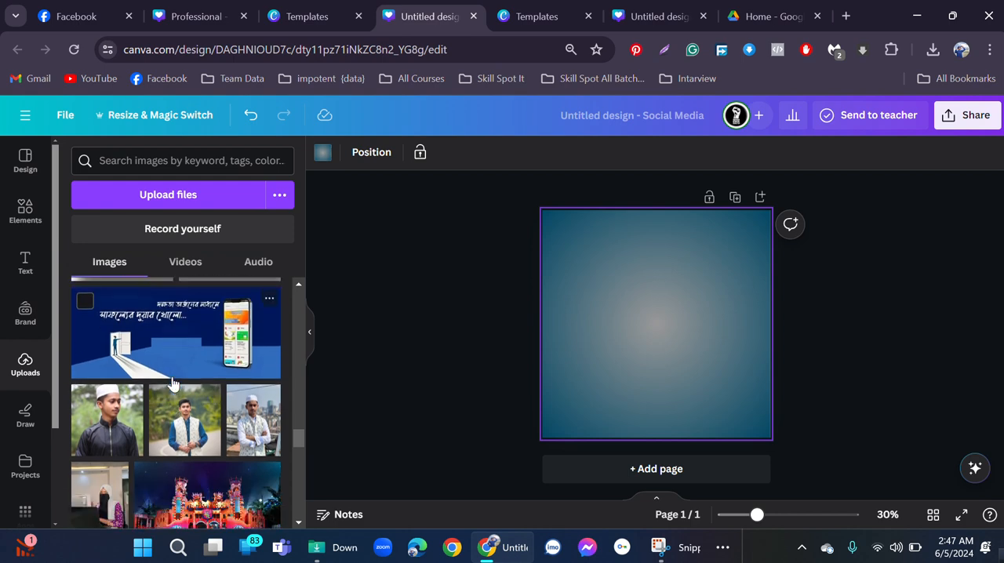
scroll(174, 383, down, 5)
scroll(174, 383, up, 5)
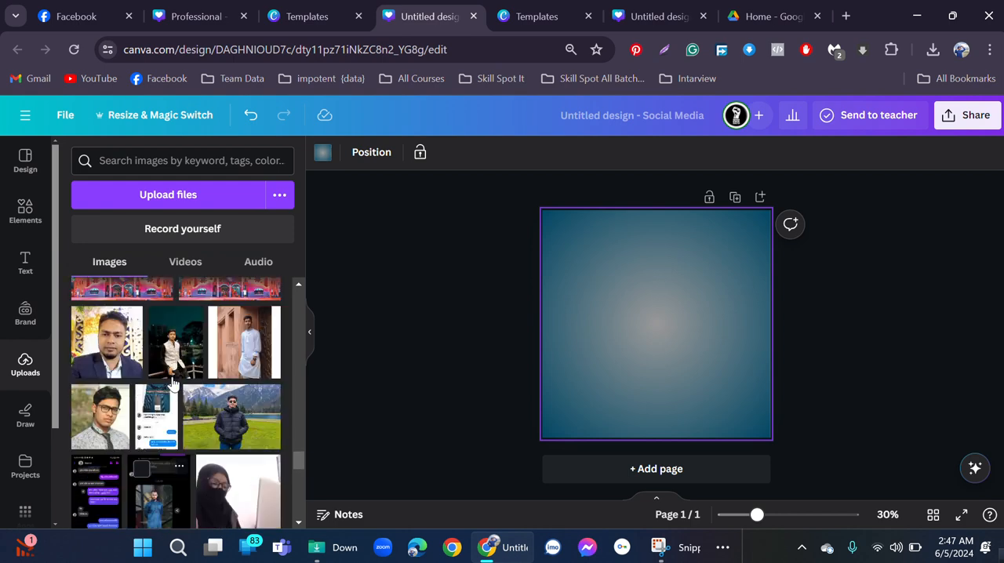
scroll(173, 381, down, 3)
scroll(173, 381, down, 6)
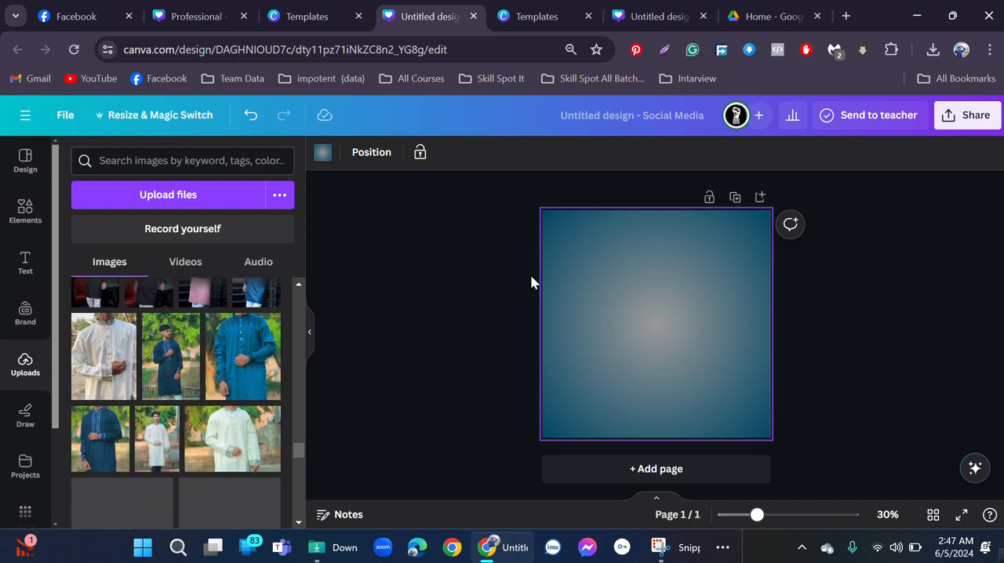
click(153, 450)
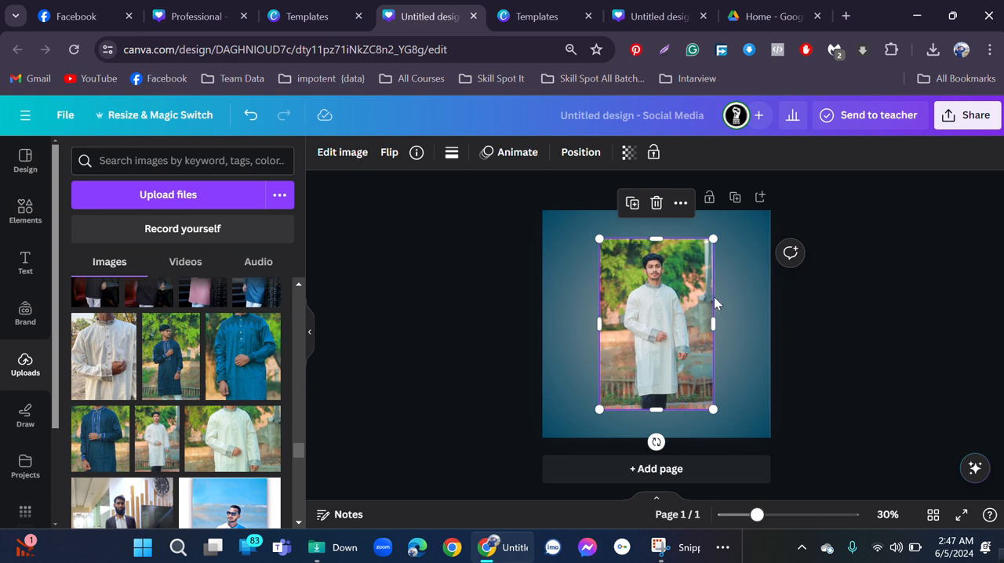
Enlarge the man's photo, centre it horizontally on the page, and remove its background with BG Remover.
drag(596, 413, 514, 533)
drag(615, 346, 657, 347)
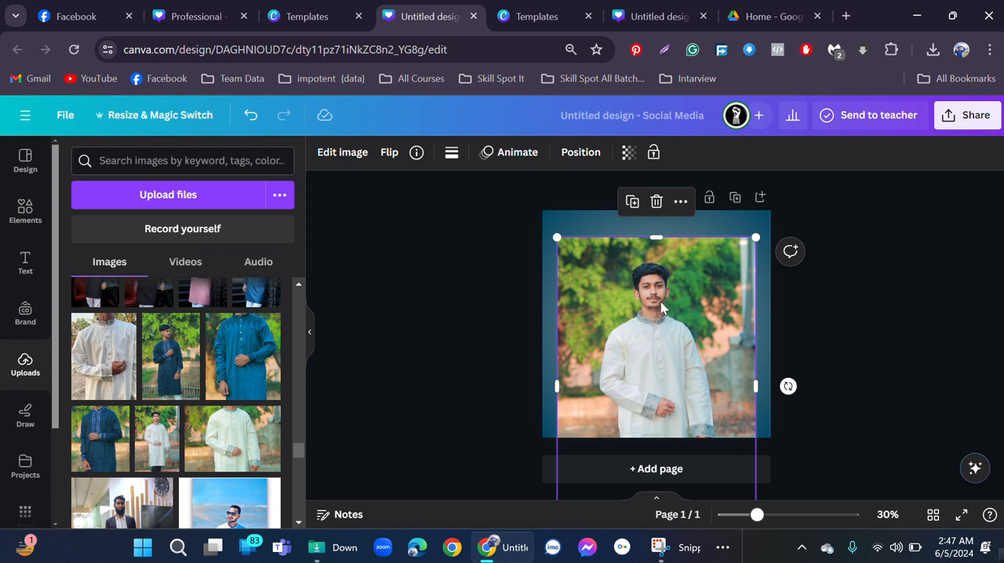
click(342, 154)
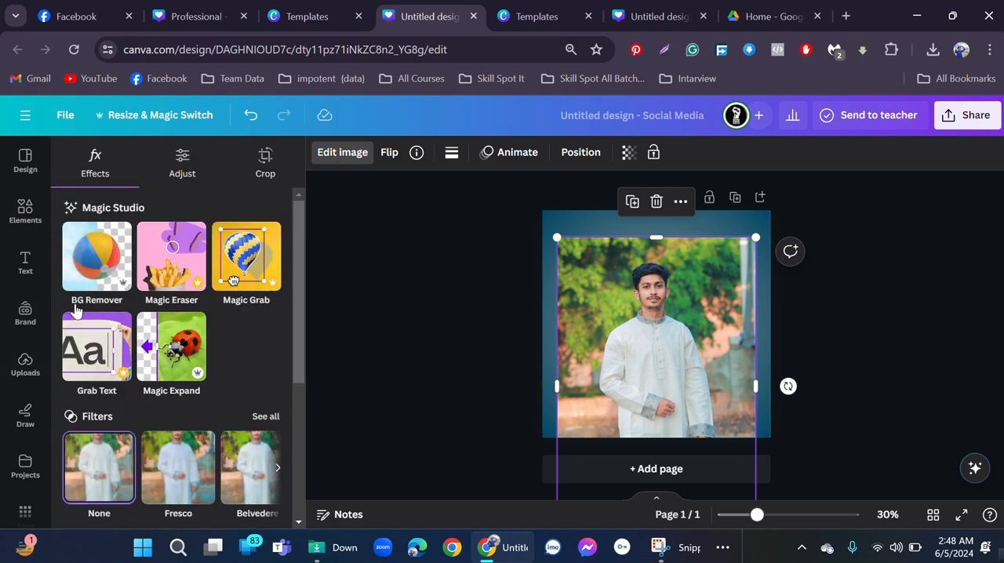
click(90, 280)
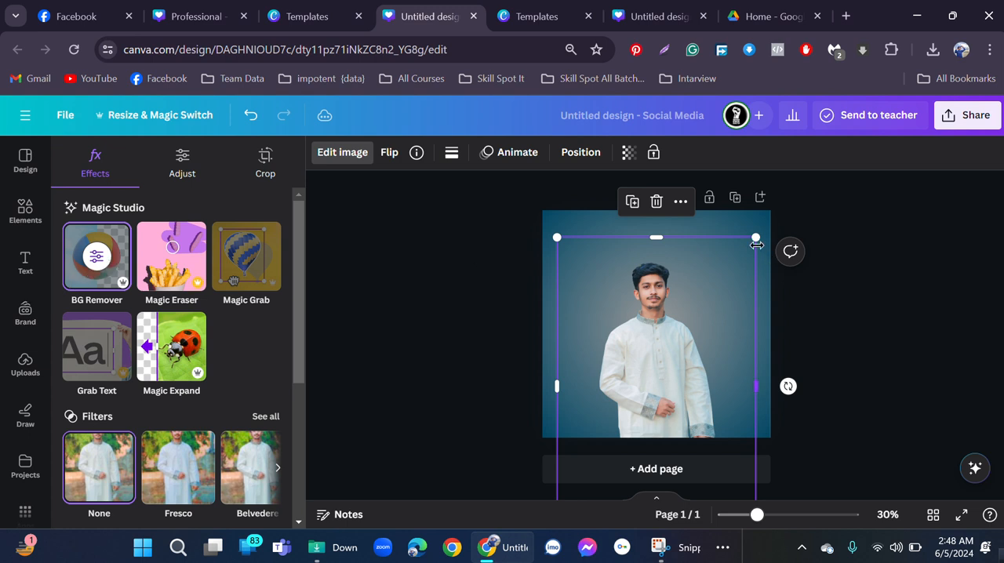
Enlarge the man's cut-out to about the full page width and position it so his head sits below the page's upper edge.
drag(755, 241, 784, 219)
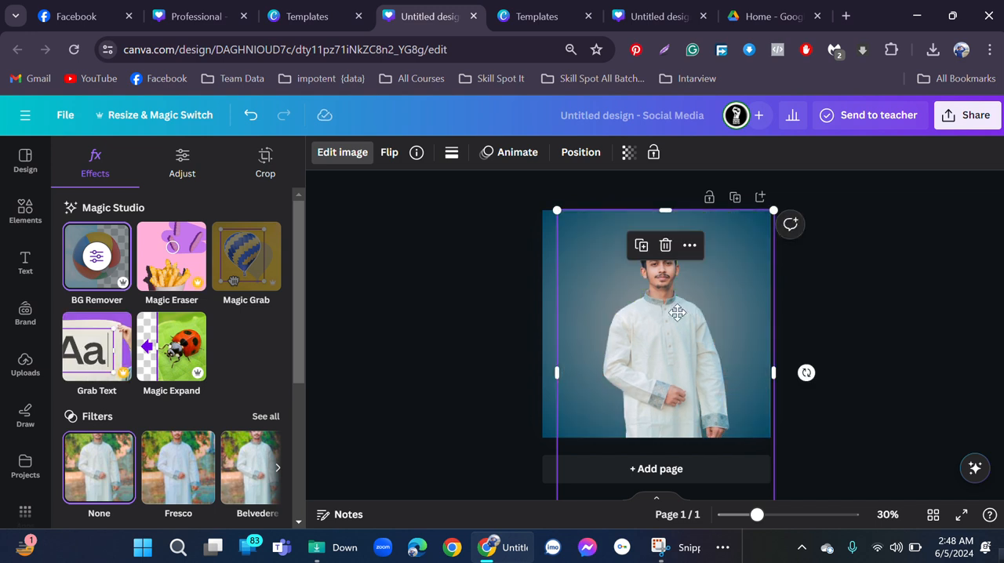
drag(677, 313, 679, 329)
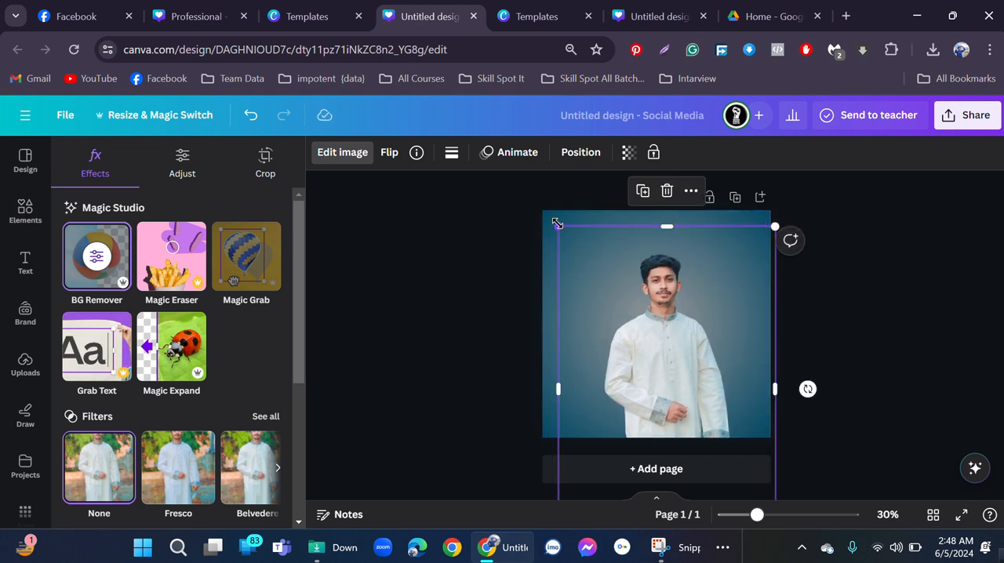
drag(557, 224, 514, 213)
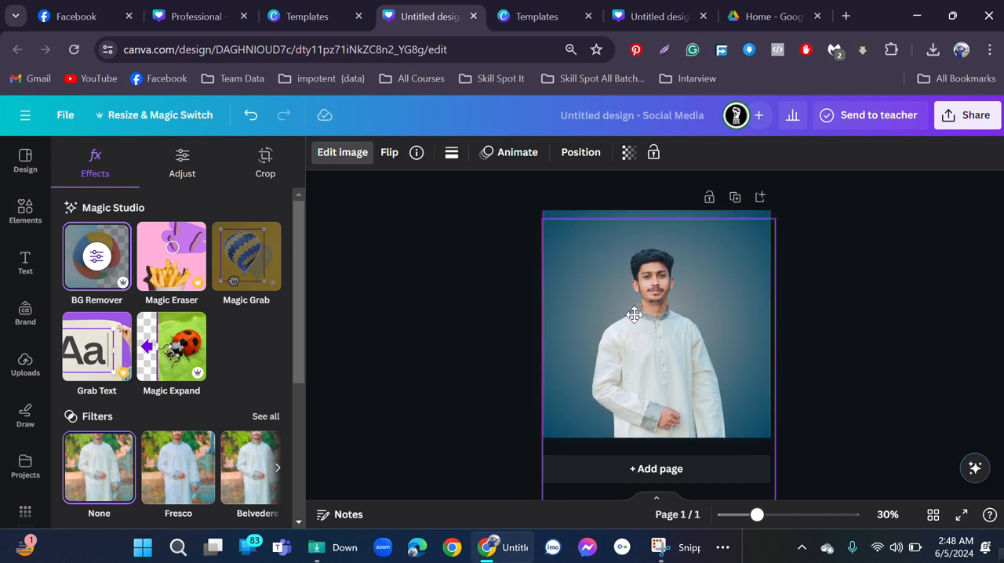
click(634, 314)
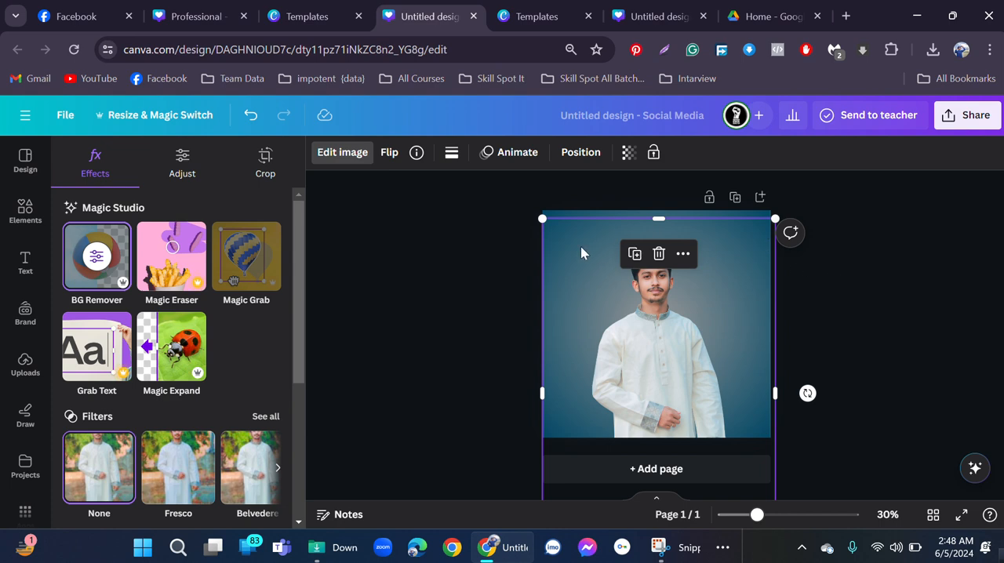
click(608, 289)
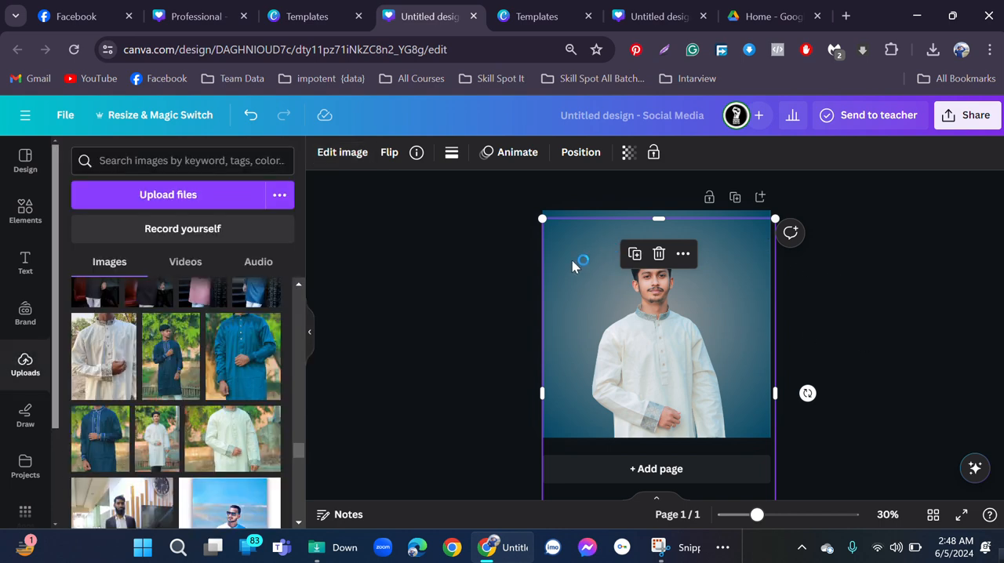
click(804, 290)
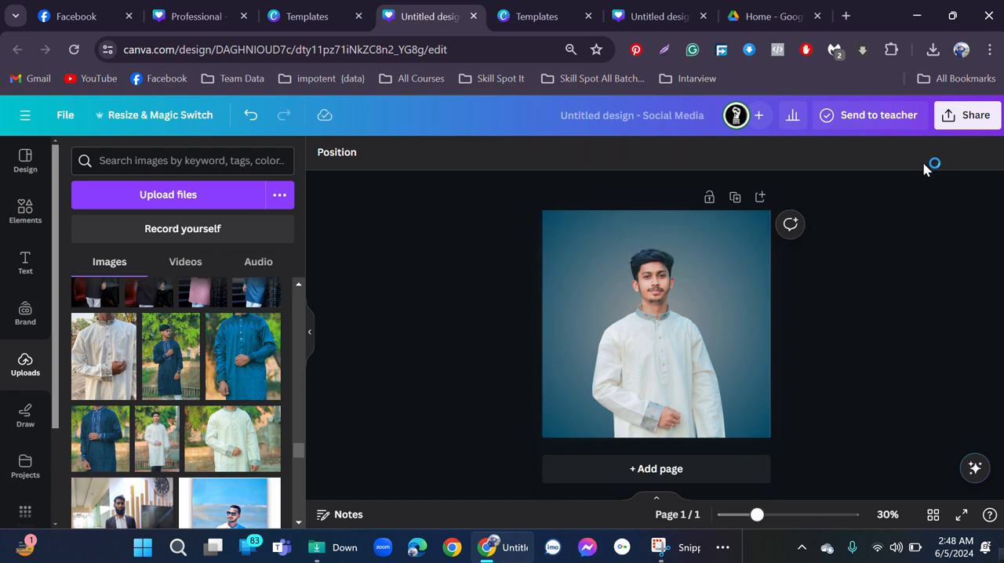
Download the design as a PNG at size 2.25 (2,430 × 2,430 px).
click(948, 117)
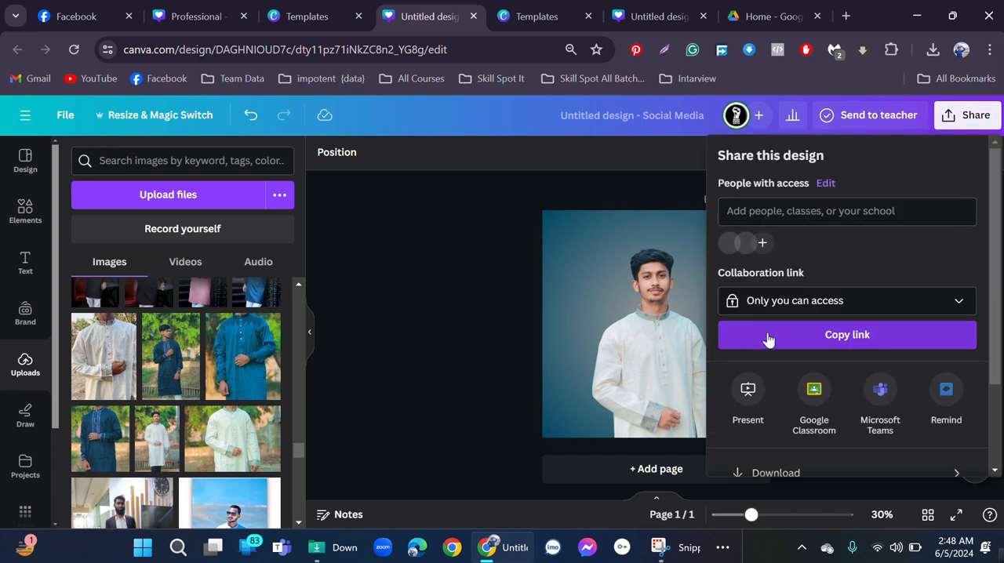
scroll(769, 339, down, 2)
click(816, 358)
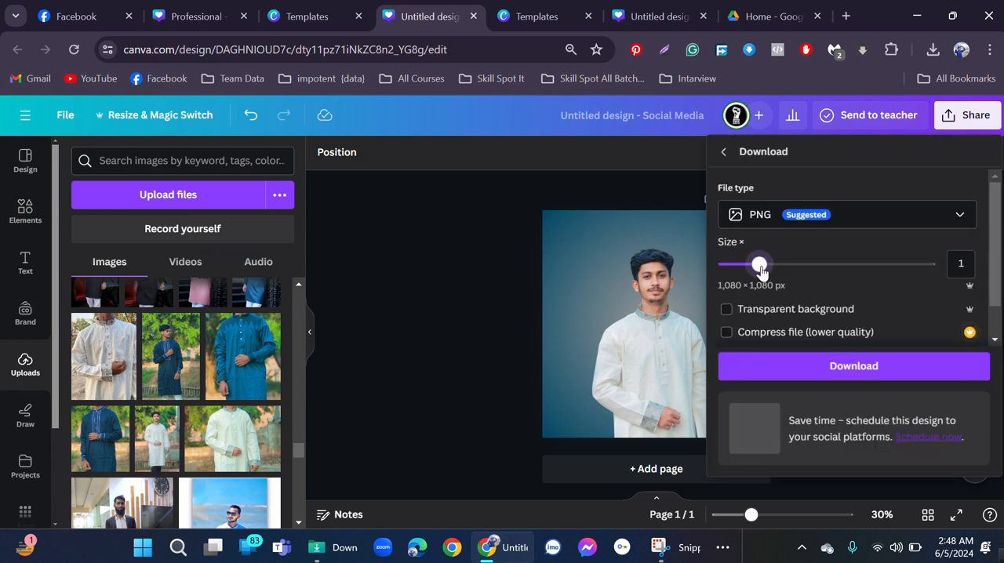
drag(762, 262, 854, 285)
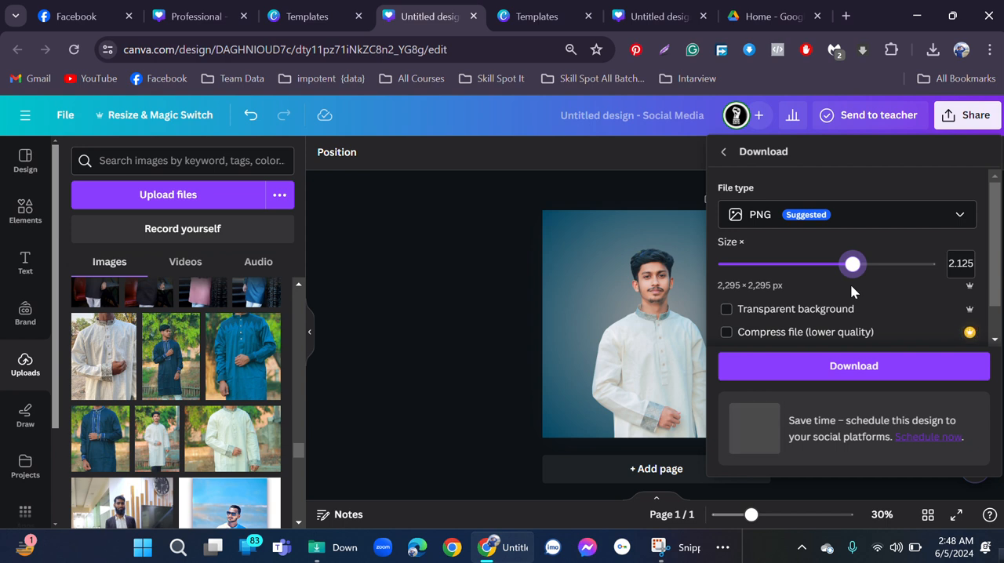
mouse_move(855, 267)
mouse_down()
mouse_move(755, 286)
mouse_move(761, 265)
mouse_move(864, 273)
mouse_up()
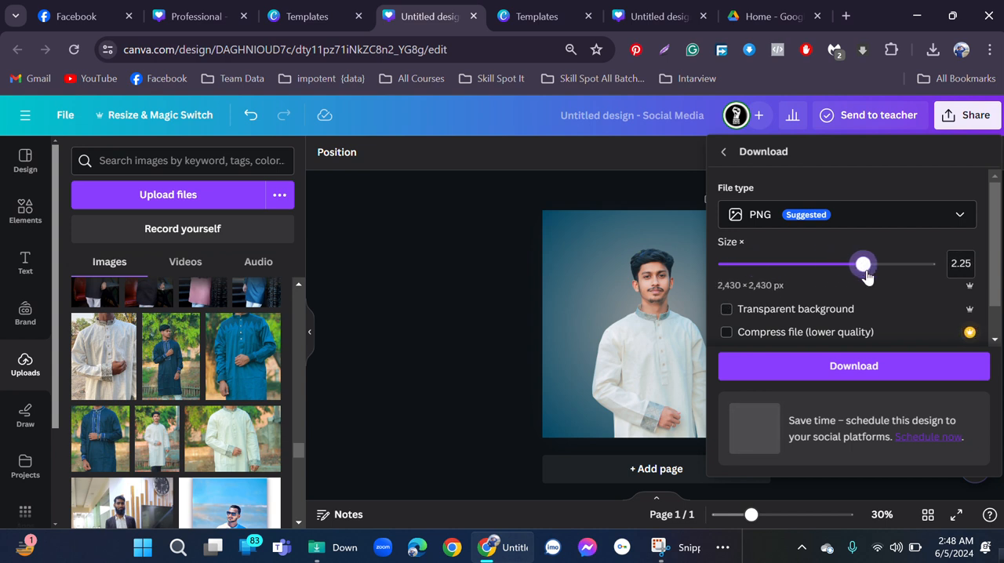
click(851, 311)
click(843, 318)
click(848, 370)
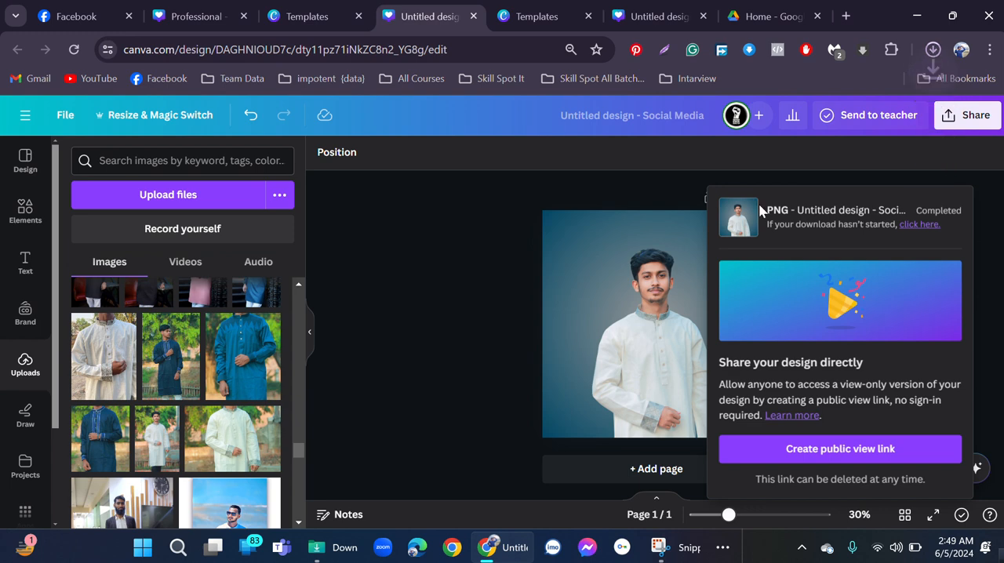
Switch to Facebook, open the account owner's profile, and upload "Untitled design (1)" from Downloads as a new profile picture.
click(75, 9)
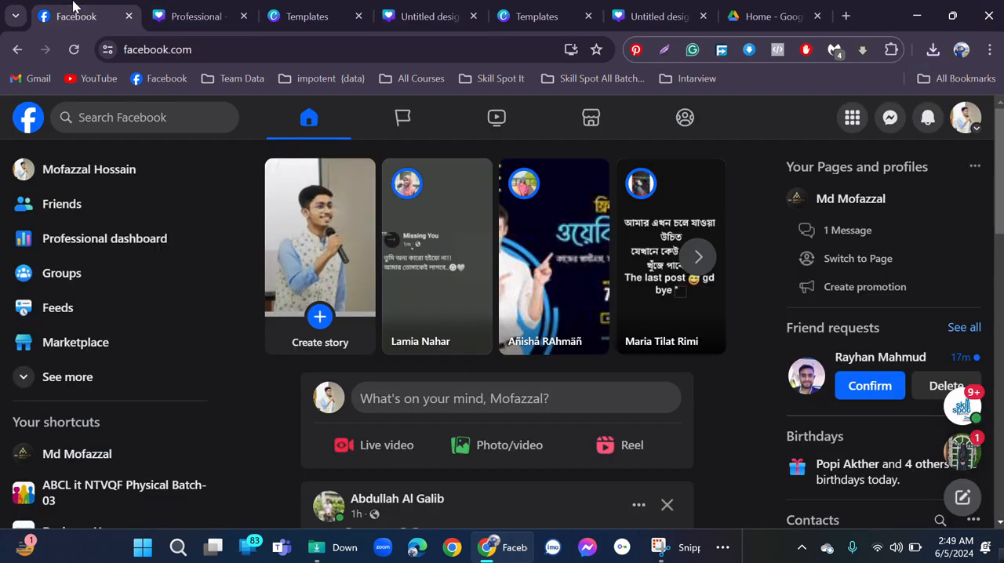
click(101, 173)
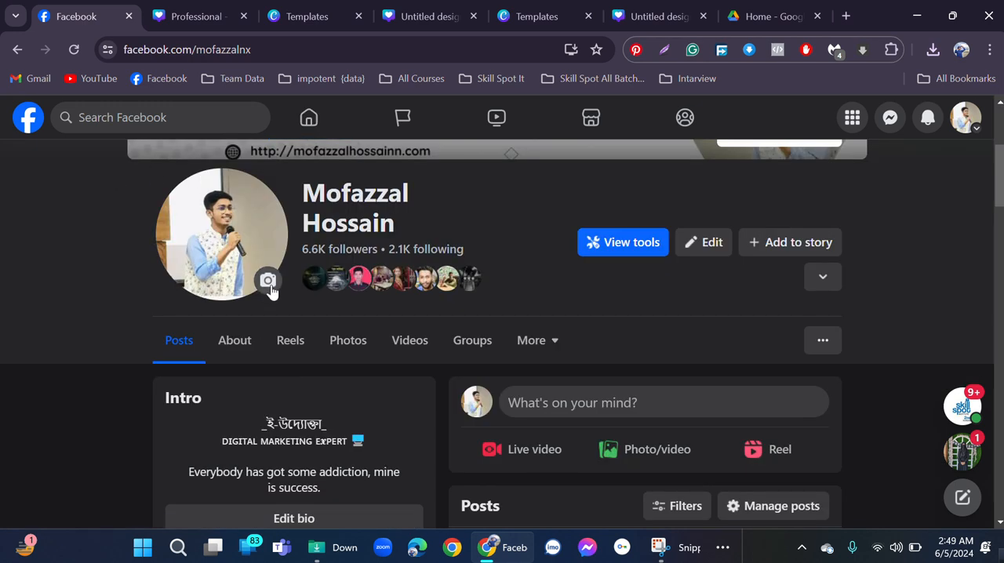
click(268, 281)
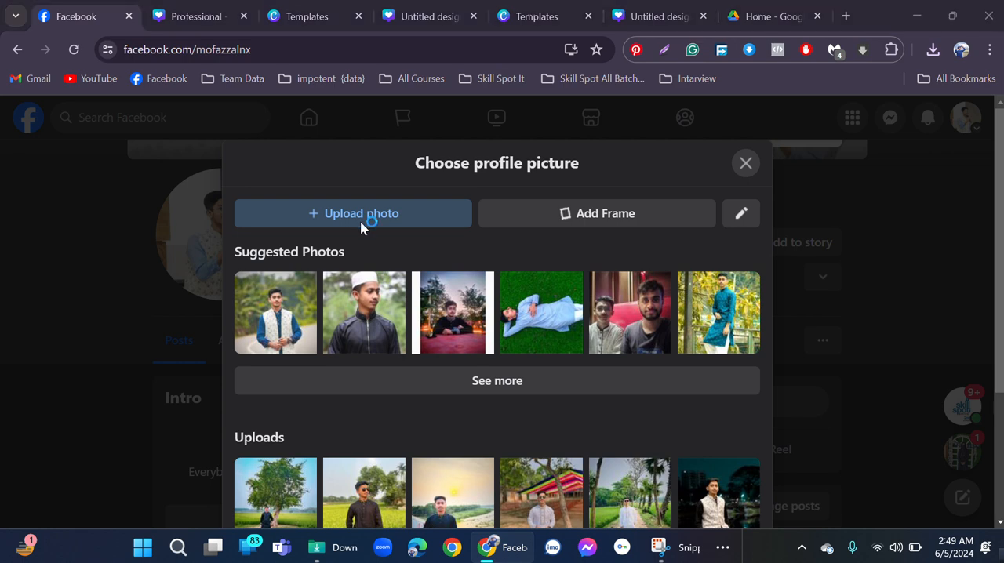
click(405, 211)
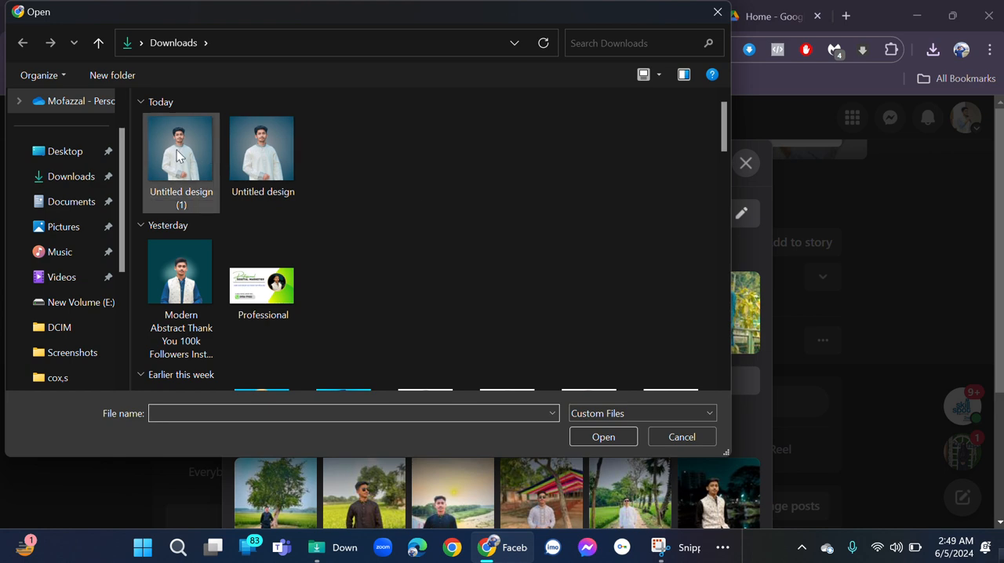
click(177, 150)
click(603, 436)
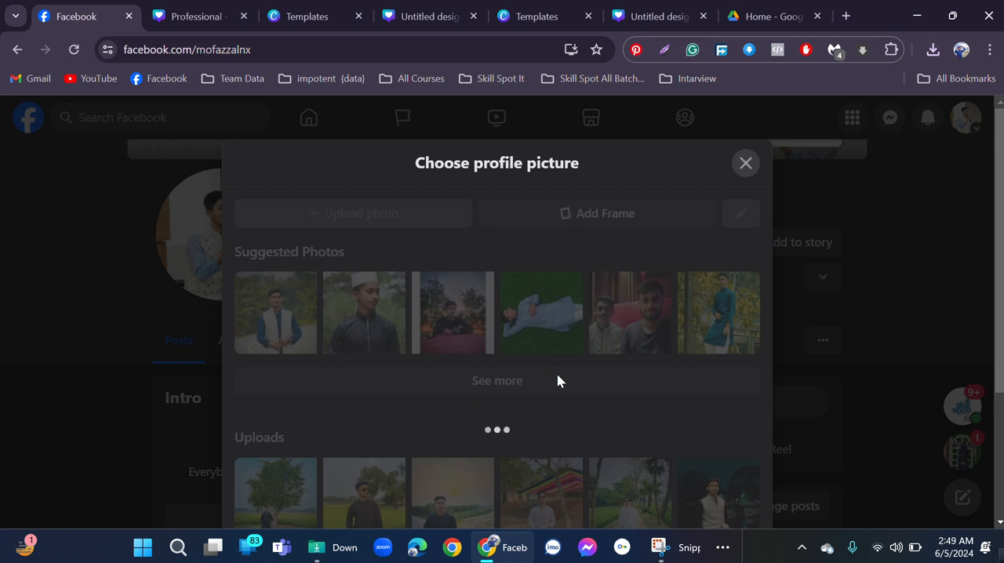
Zoom the uploaded photo in slightly and position the man's head and upper body inside the circular profile crop.
scroll(547, 351, down, 1)
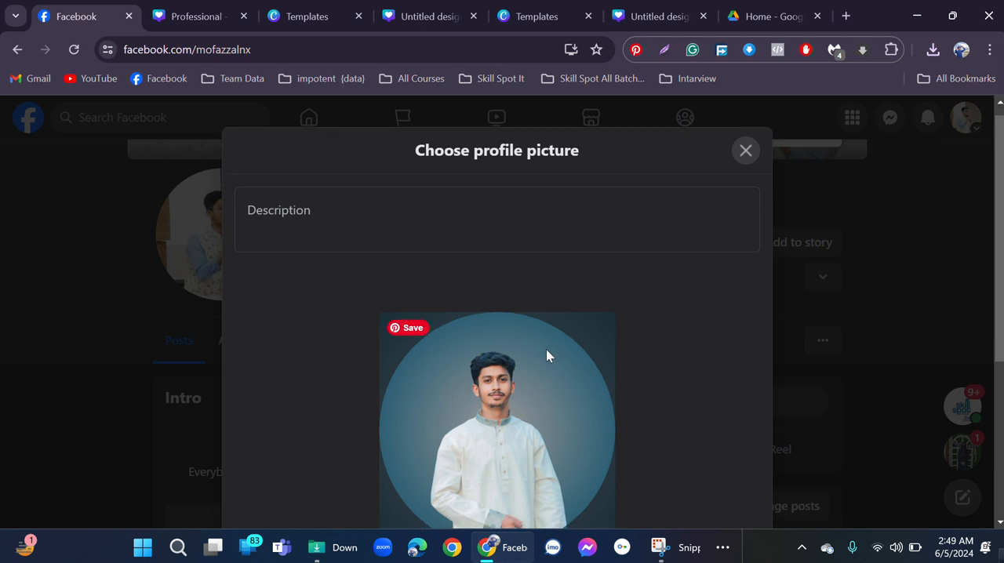
scroll(547, 358, down, 1)
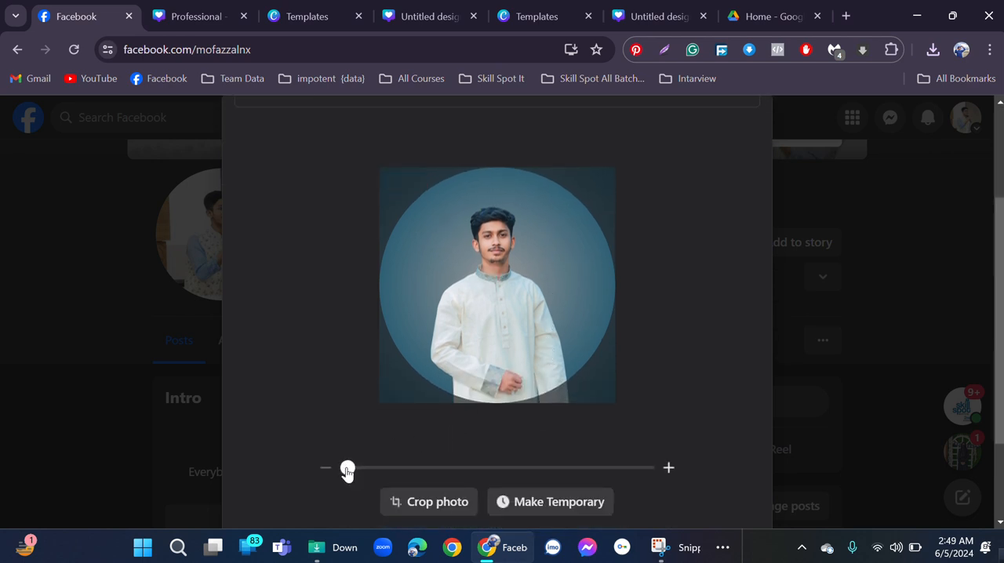
mouse_move(353, 471)
mouse_down()
mouse_move(367, 471)
mouse_move(350, 476)
mouse_up()
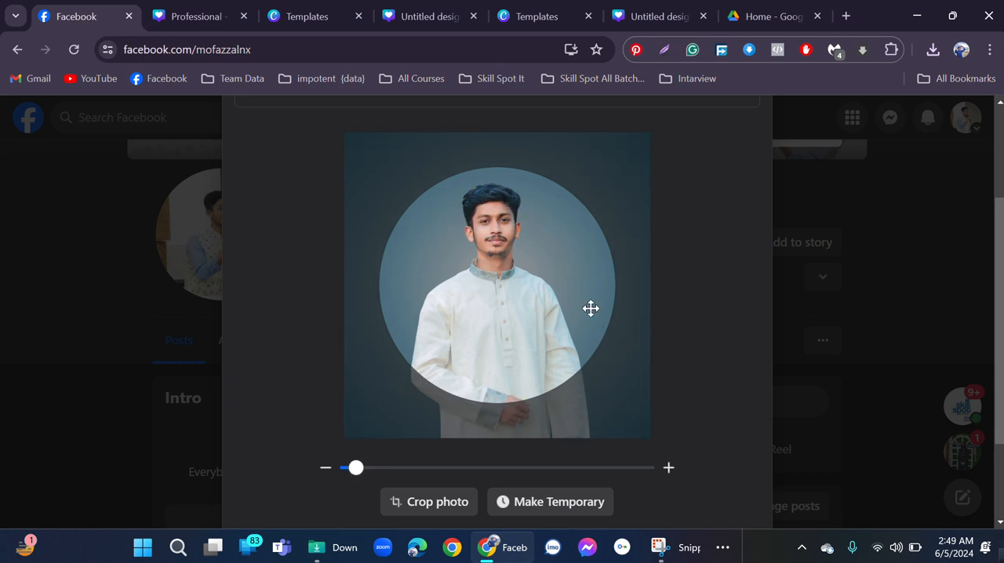
mouse_move(532, 296)
mouse_down()
mouse_move(526, 312)
mouse_move(536, 307)
mouse_up()
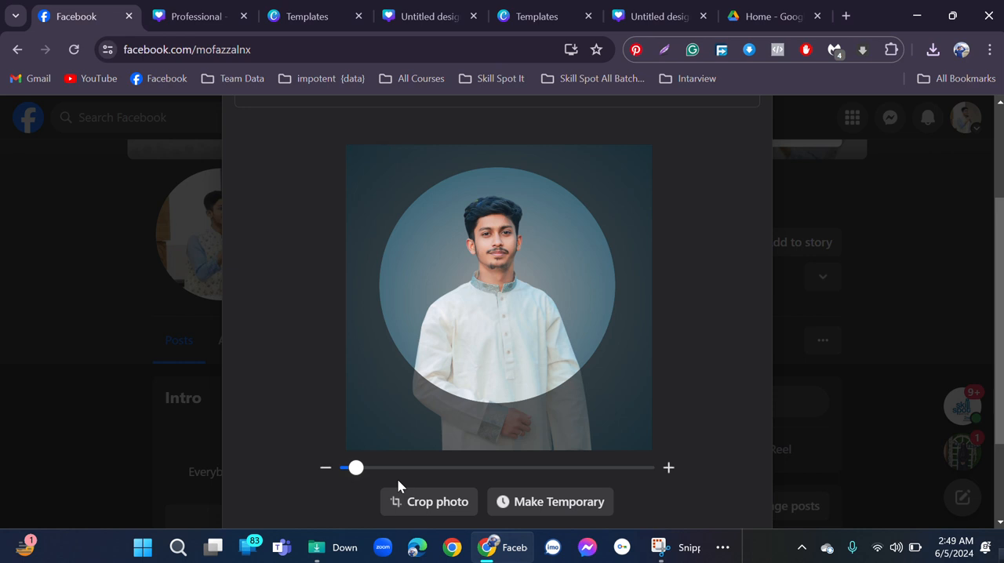
drag(358, 470, 356, 472)
drag(469, 313, 466, 309)
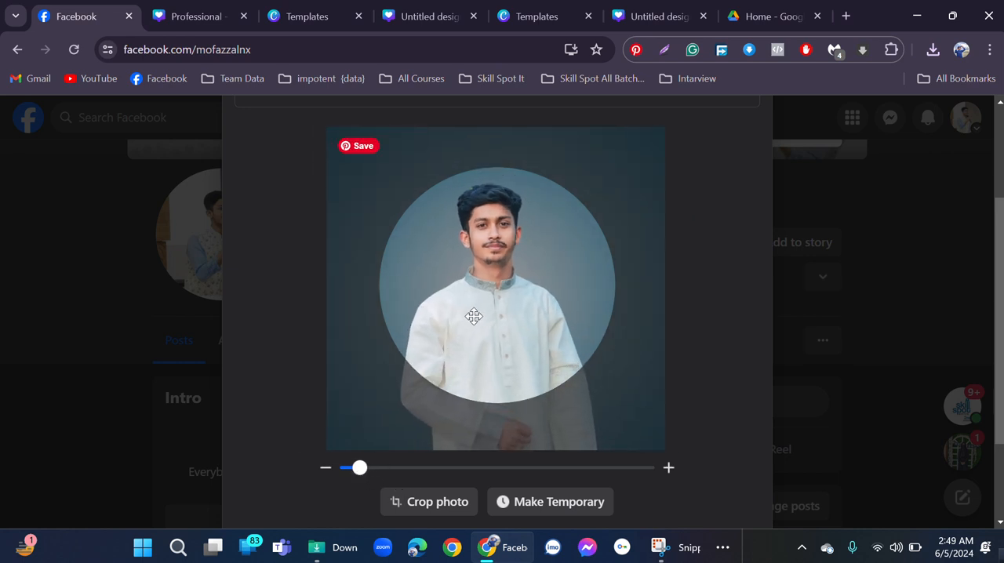
drag(359, 470, 350, 471)
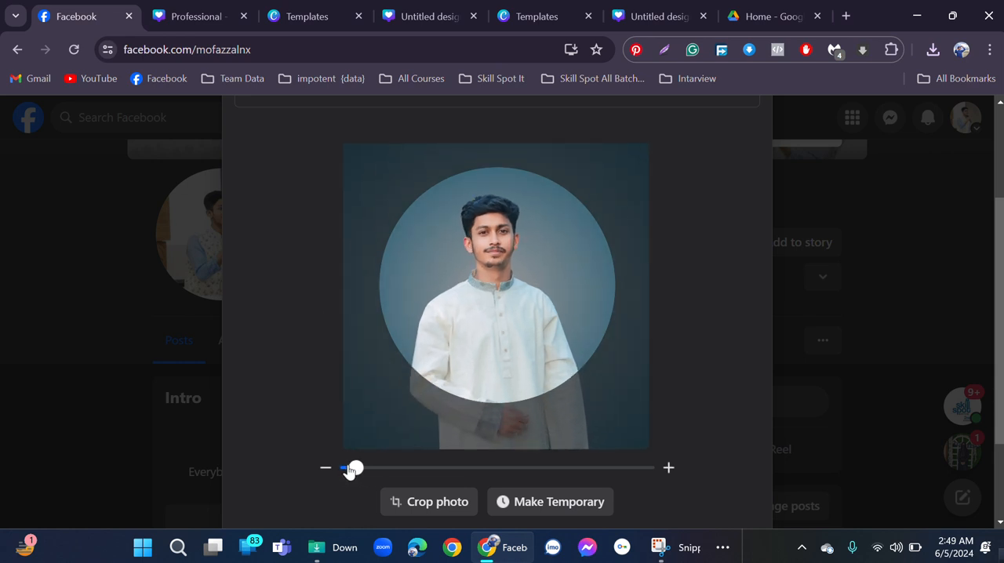
drag(502, 338, 505, 343)
Nudge the photo slightly up and to the left within the circular crop and review the profile picture preview.
scroll(637, 444, down, 1)
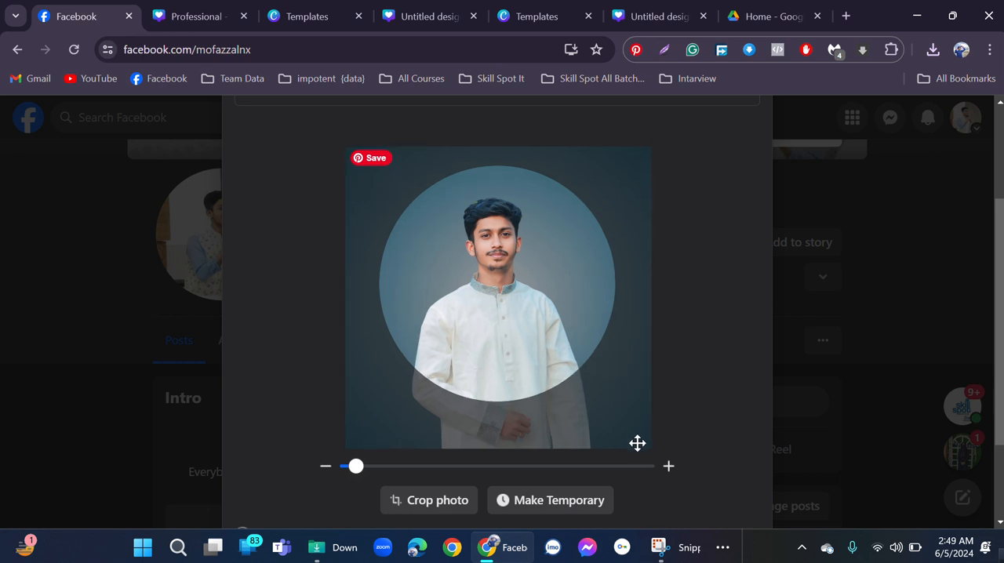
scroll(637, 444, down, 2)
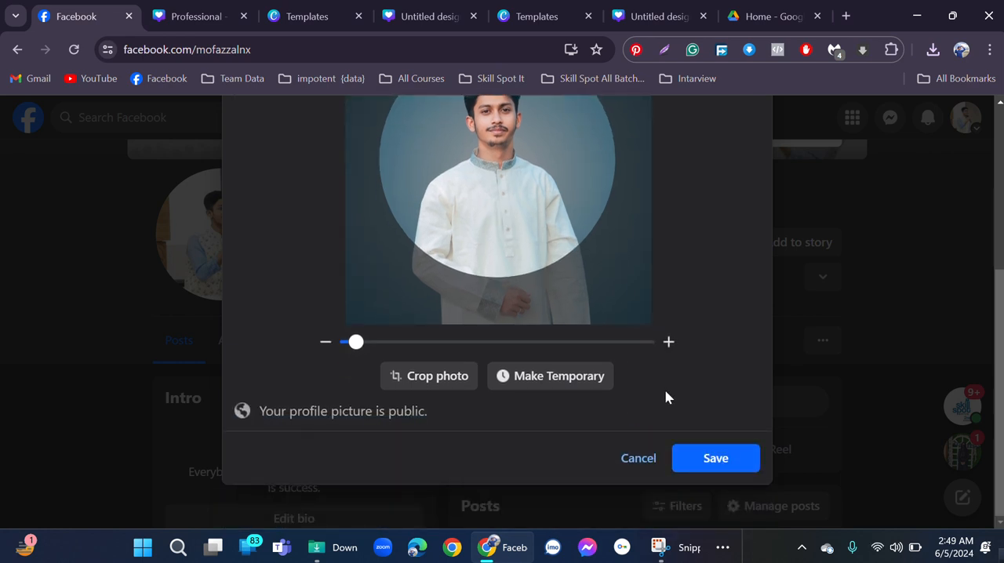
scroll(667, 396, up, 1)
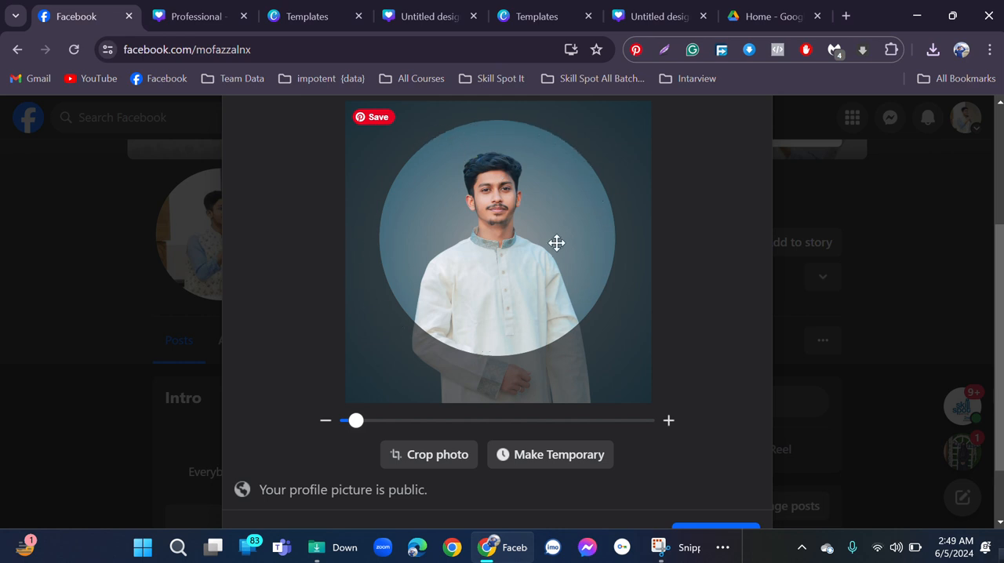
drag(531, 230, 529, 227)
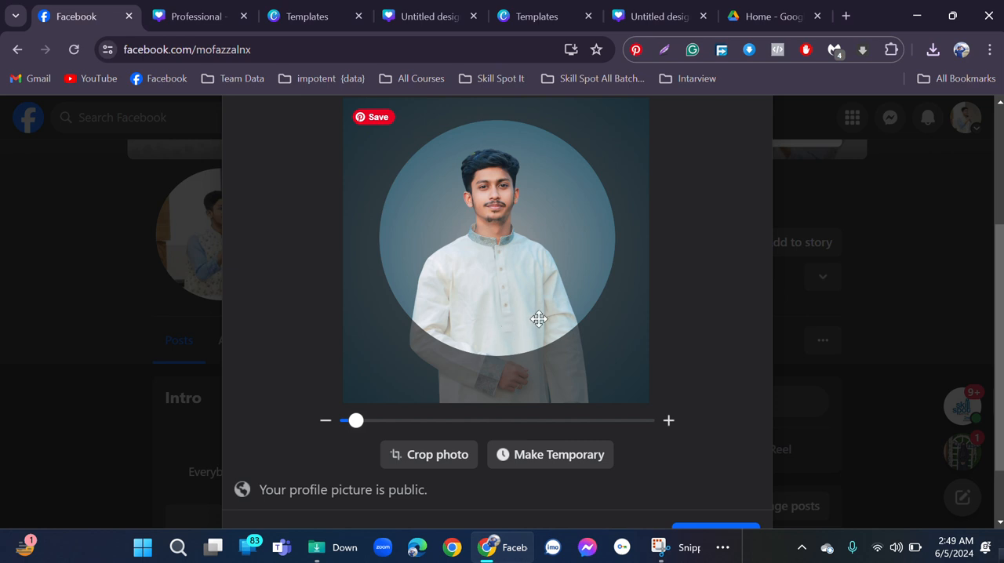
scroll(570, 308, down, 1)
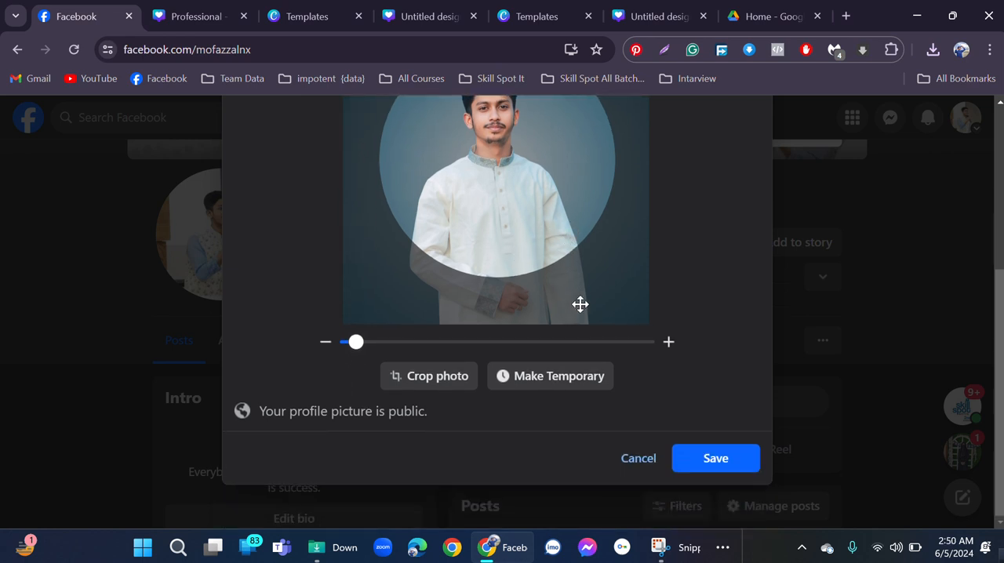
scroll(578, 295, up, 2)
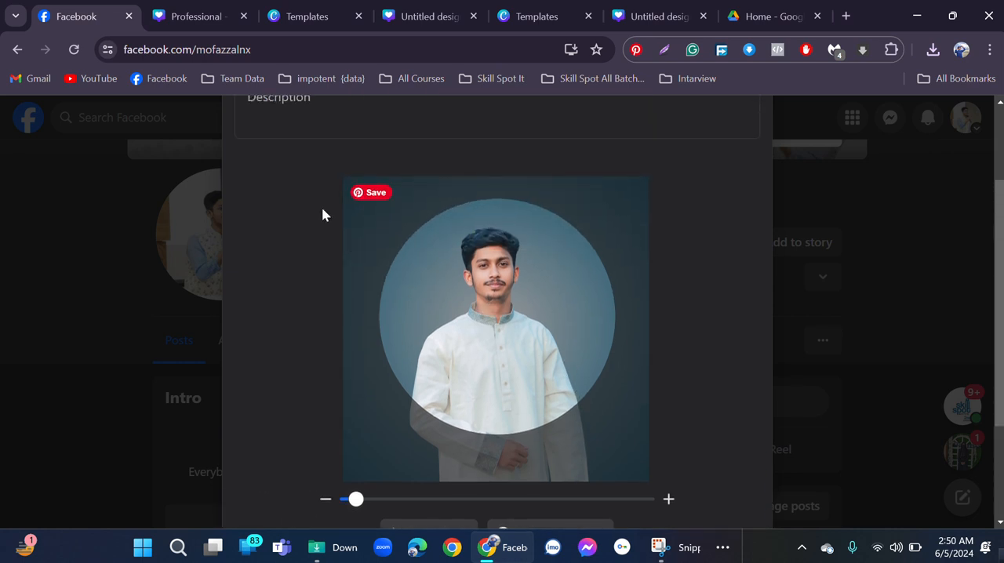
scroll(607, 266, down, 2)
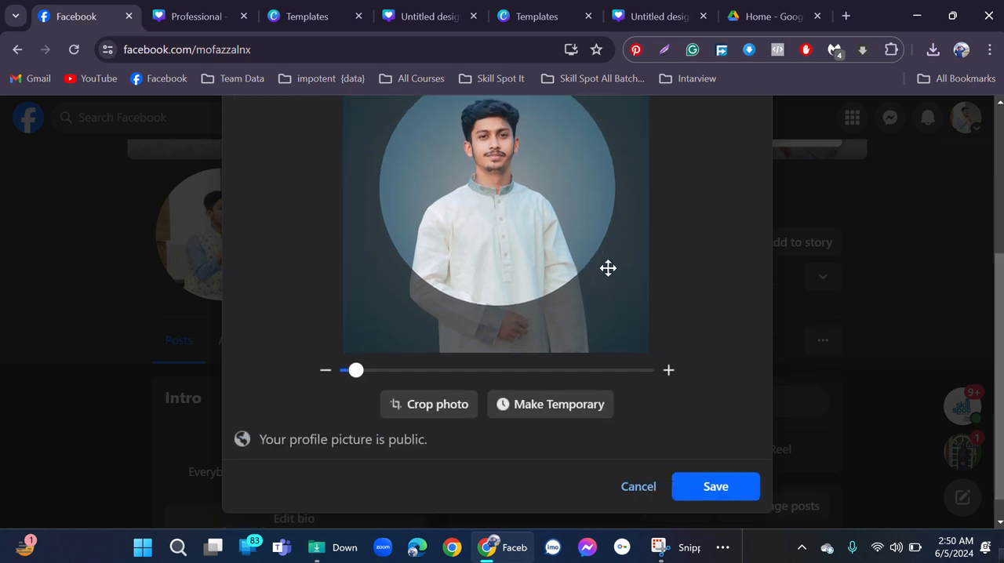